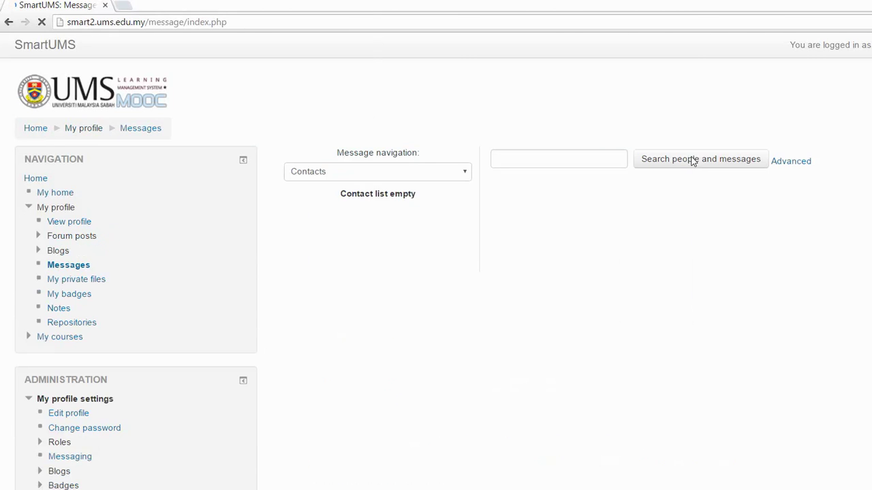
Choose COP-SmartUMS in the message navigation and open the conversation with the participant who asked about quizzes
{"action": "left_click", "coordinate": [310, 169]}
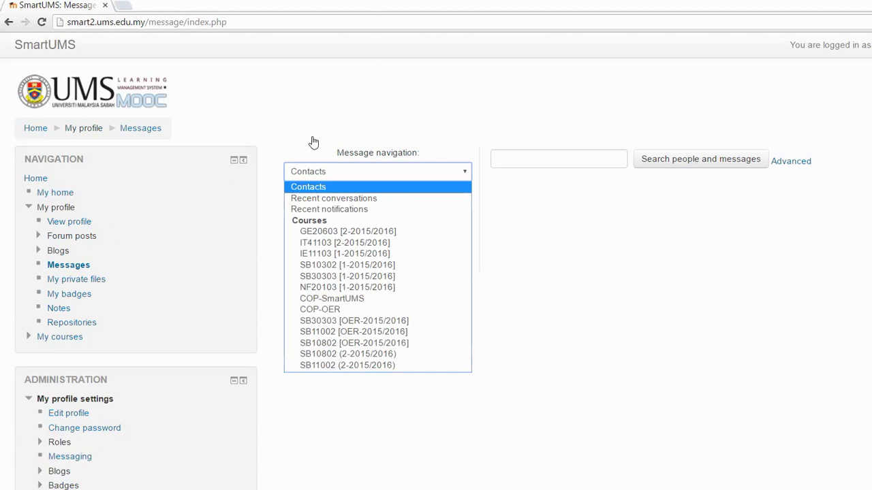
{"action": "left_click", "coordinate": [332, 298]}
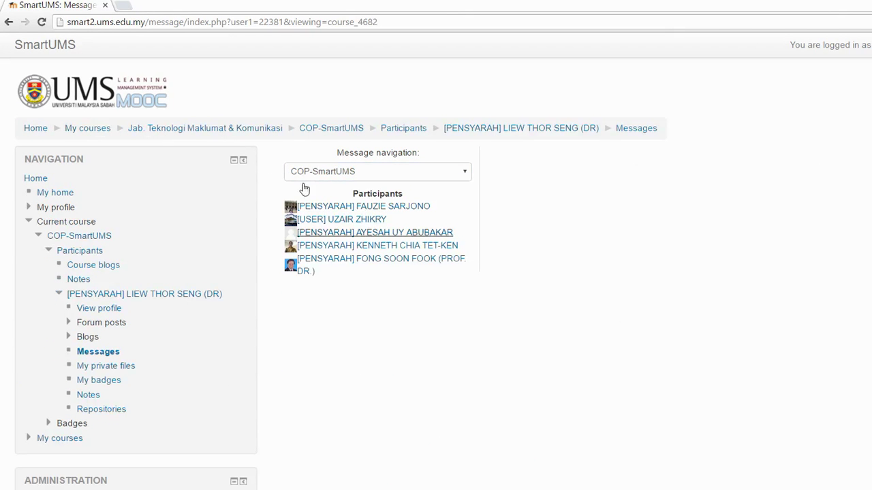
{"action": "left_click", "coordinate": [374, 233]}
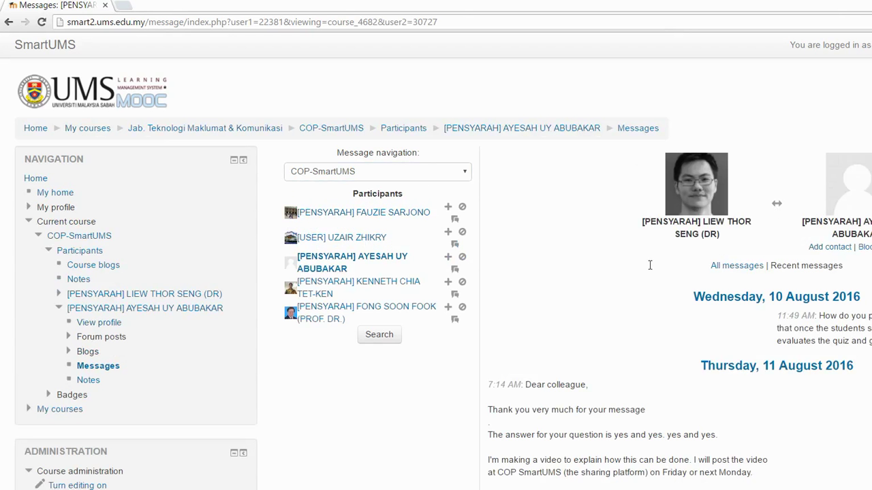
Copy the 10 August message about posting a quiz and its answers into the blank Notepad document
{"action": "left_click_drag", "start_coordinate": [656, 252], "coordinate": [791, 270]}
{"action": "key", "text": "alt+Tab"}
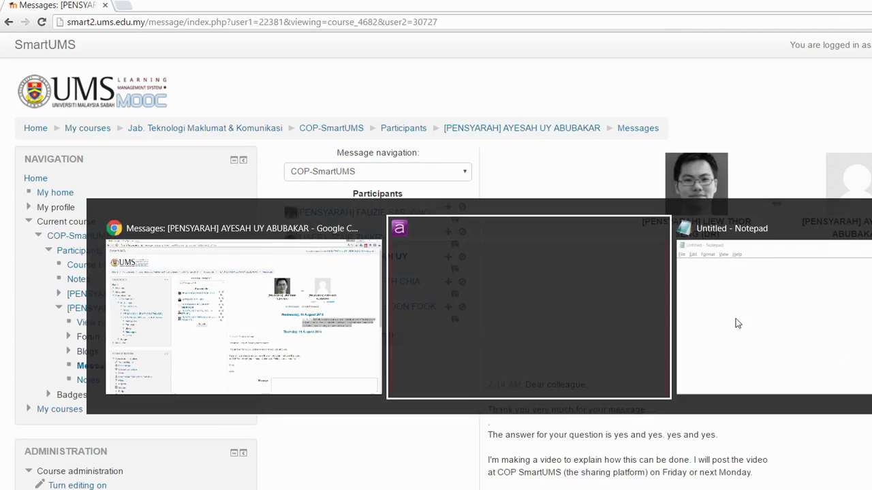
{"action": "type", "text": "How do you post a quiz and an post its answers? Is it possible that once the students submit their answers, the program automatically evaluates the quiz and give the result to answers."}
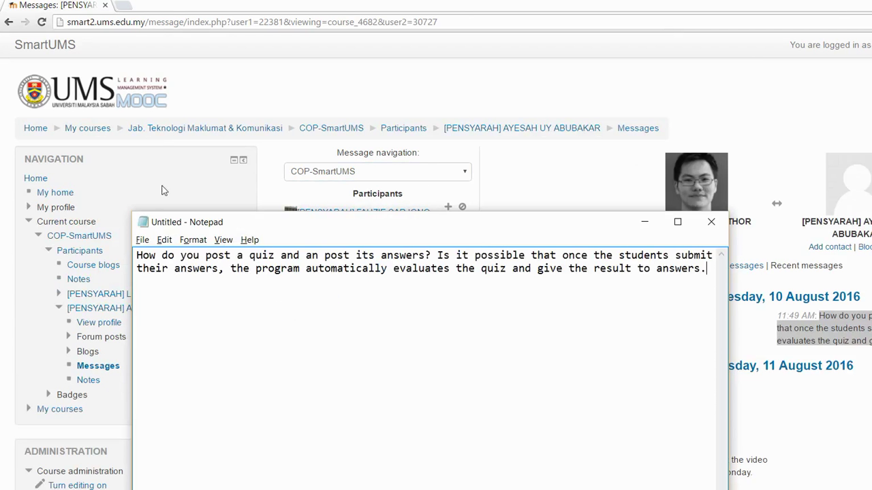
Set the Notepad font size to 48, keeping Consolas Regular
{"action": "key", "text": "alt+o"}
{"action": "key", "text": "Down"}
{"action": "key", "text": "Return"}
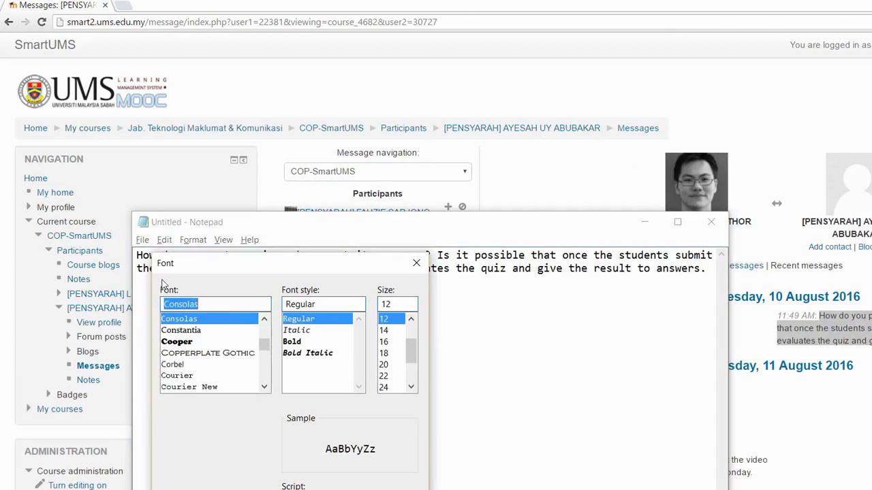
{"action": "key", "text": "Tab"}
{"action": "key", "text": "Tab"}
{"action": "key", "text": "Down"}
{"action": "key", "text": "Down"}
{"action": "key", "text": "Down"}
{"action": "key", "text": "Down"}
{"action": "key", "text": "Down"}
{"action": "key", "text": "Down"}
{"action": "key", "text": "Down"}
{"action": "key", "text": "Down"}
{"action": "key", "text": "Down"}
{"action": "key", "text": "Down"}
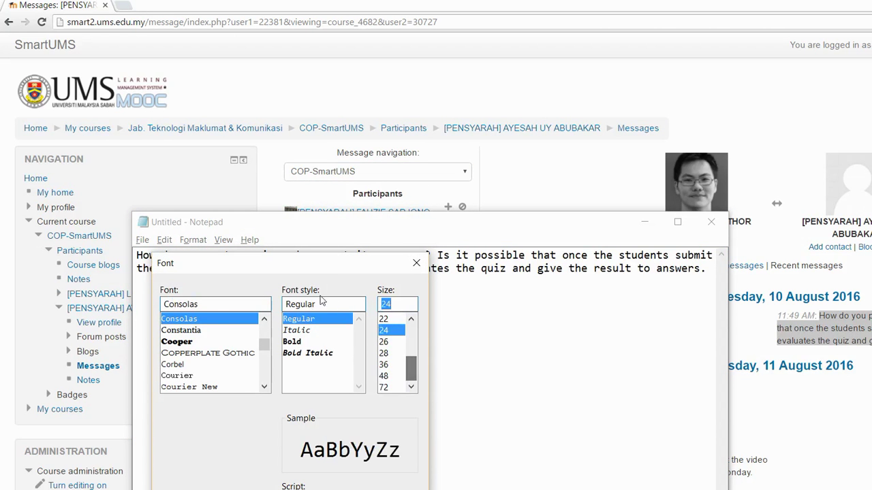
{"action": "key", "text": "Return"}
Reposition and enlarge the Notepad window, and start a separate paragraph at "Is it possible" with a blank line above it
{"action": "left_click_drag", "start_coordinate": [365, 217], "coordinate": [259, 77]}
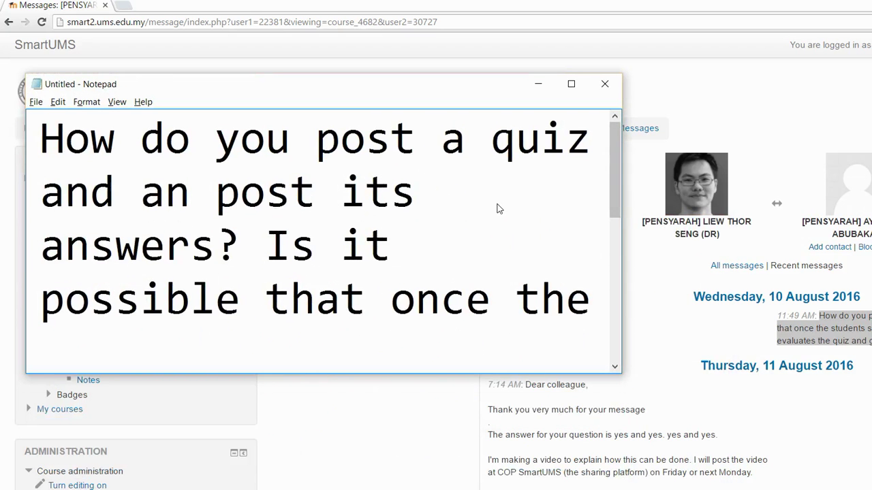
{"action": "left_click_drag", "start_coordinate": [621, 205], "coordinate": [785, 190]}
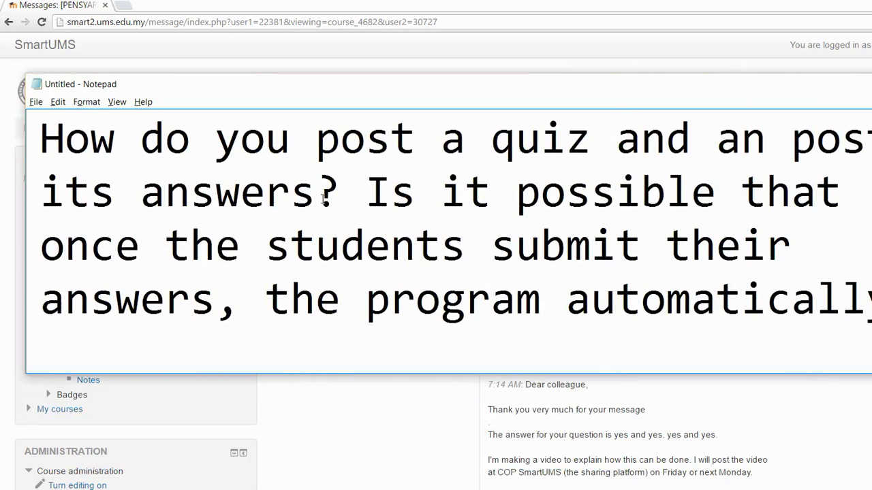
{"action": "key", "text": "Return"}
{"action": "key", "text": "Return"}
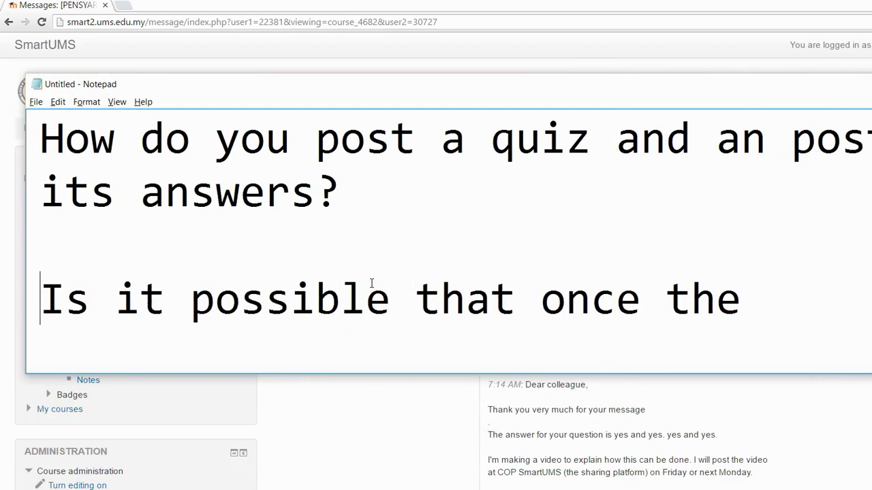
{"action": "double_click", "coordinate": [365, 373]}
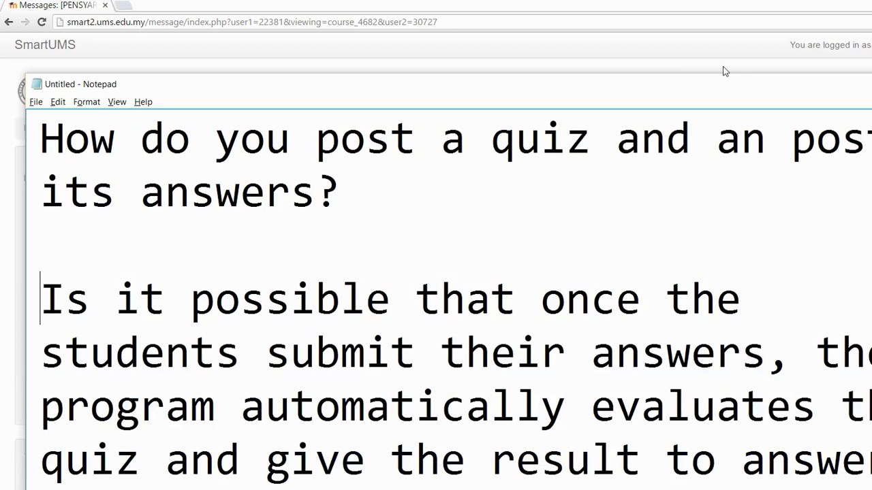
Minimize Notepad and open the SB11002 [OER-2015/2016] course from the list of own courses in the browser
{"action": "key", "text": "super+Down"}
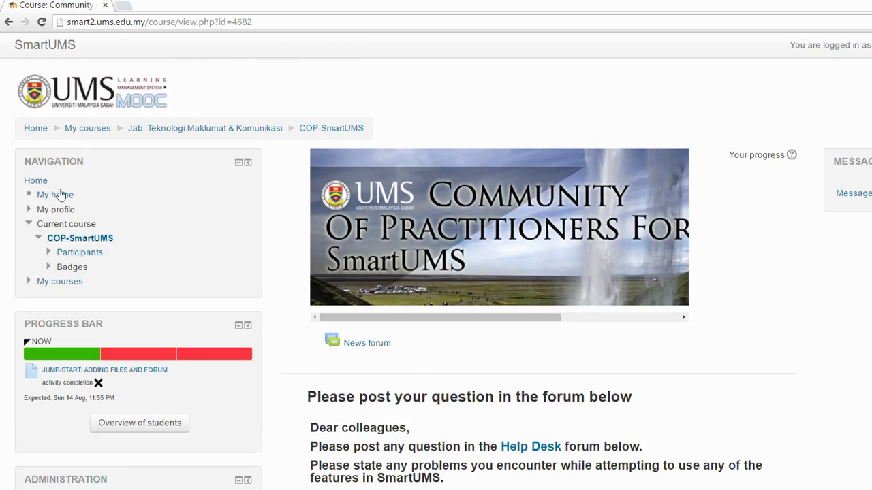
{"action": "left_click", "coordinate": [30, 238]}
{"action": "scroll", "coordinate": [82, 265], "scroll_direction": "down", "scroll_amount": 3}
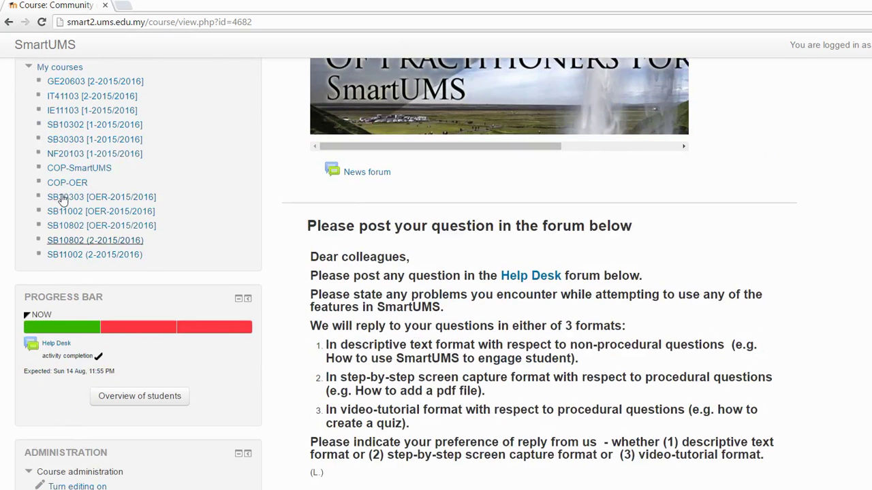
{"action": "left_click", "coordinate": [79, 170]}
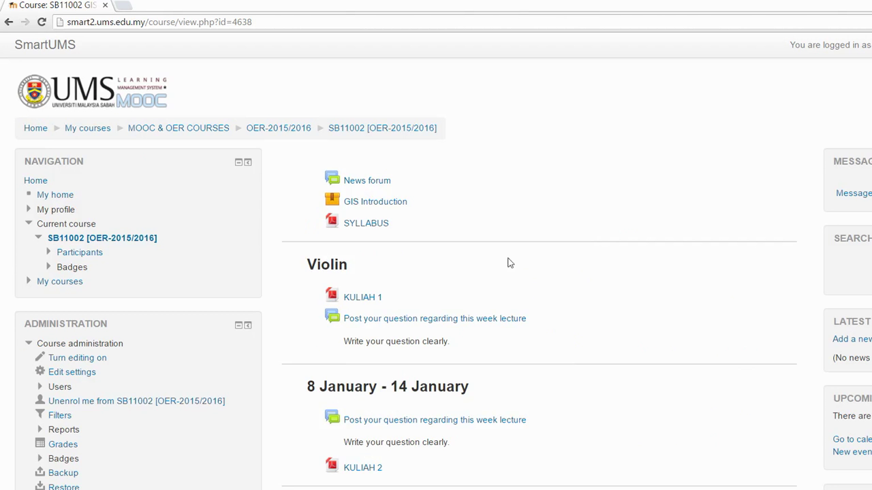
Look through the weekly sections of the SB11002 course page and turn editing on
{"action": "scroll", "coordinate": [523, 251], "scroll_direction": "down", "scroll_amount": 8}
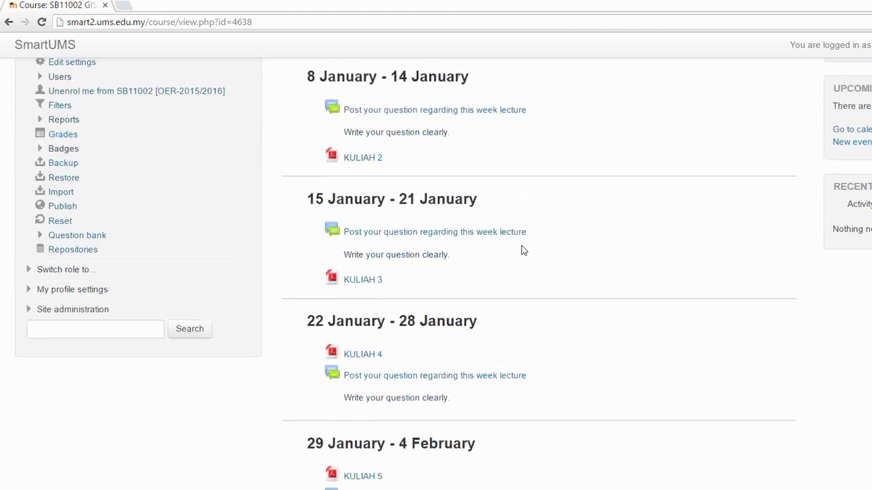
{"action": "scroll", "coordinate": [523, 251], "scroll_direction": "down", "scroll_amount": 6}
{"action": "scroll", "coordinate": [523, 251], "scroll_direction": "up", "scroll_amount": 7}
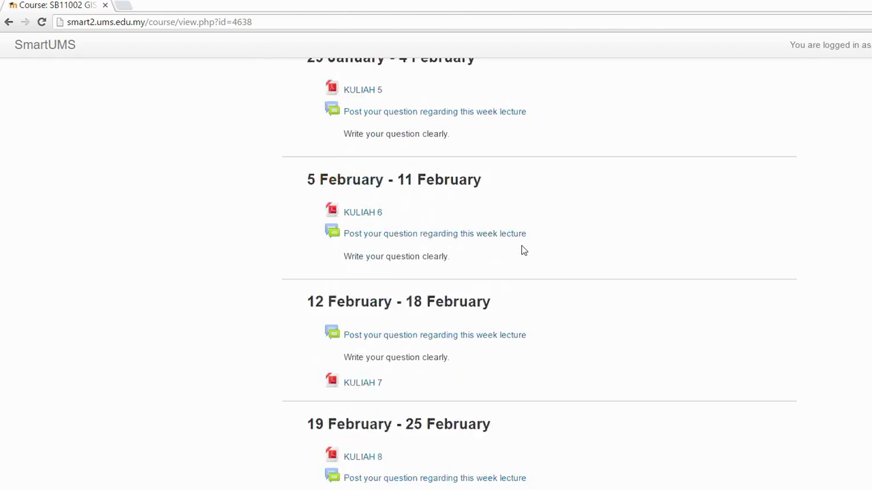
{"action": "scroll", "coordinate": [488, 259], "scroll_direction": "up", "scroll_amount": 2}
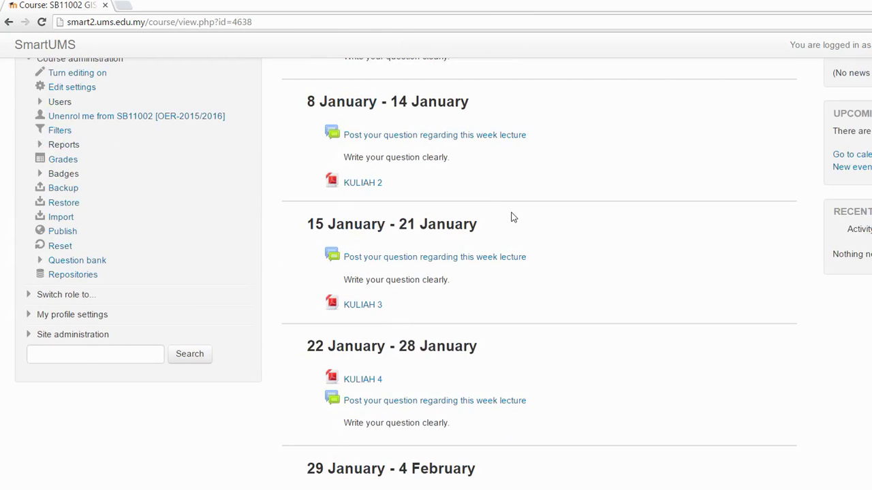
{"action": "scroll", "coordinate": [463, 255], "scroll_direction": "up", "scroll_amount": 3}
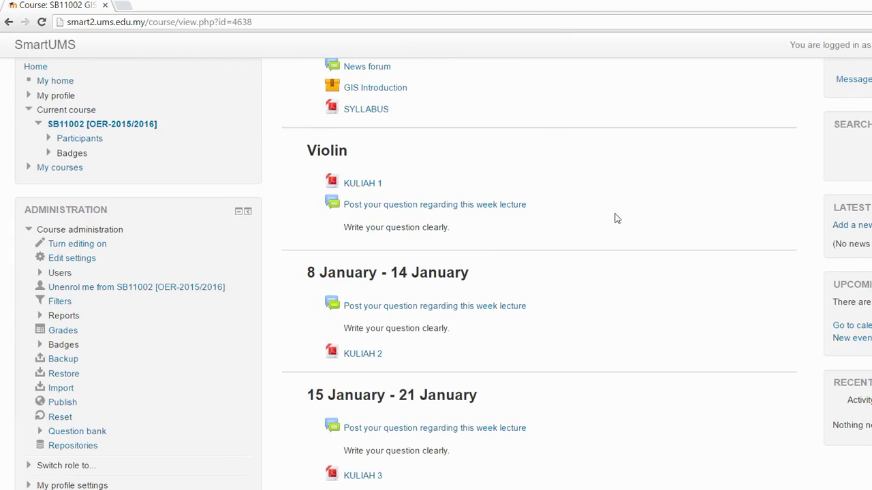
{"action": "scroll", "coordinate": [612, 218], "scroll_direction": "up", "scroll_amount": 2}
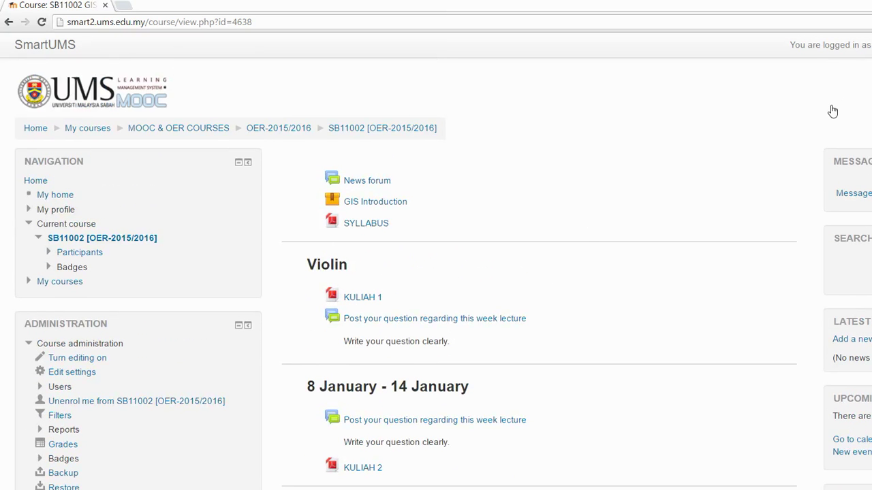
{"action": "left_click", "coordinate": [832, 111]}
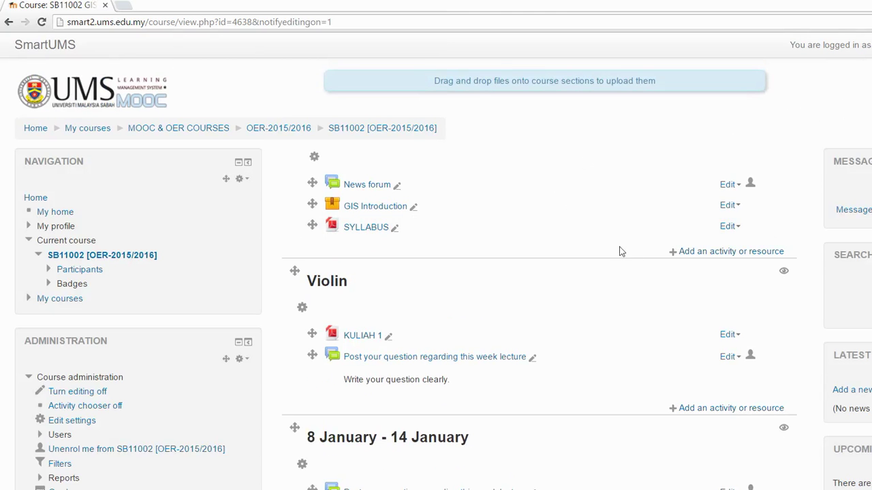
Add a new Quiz activity to the Violin section of the course
{"action": "scroll", "coordinate": [569, 271], "scroll_direction": "down", "scroll_amount": 2}
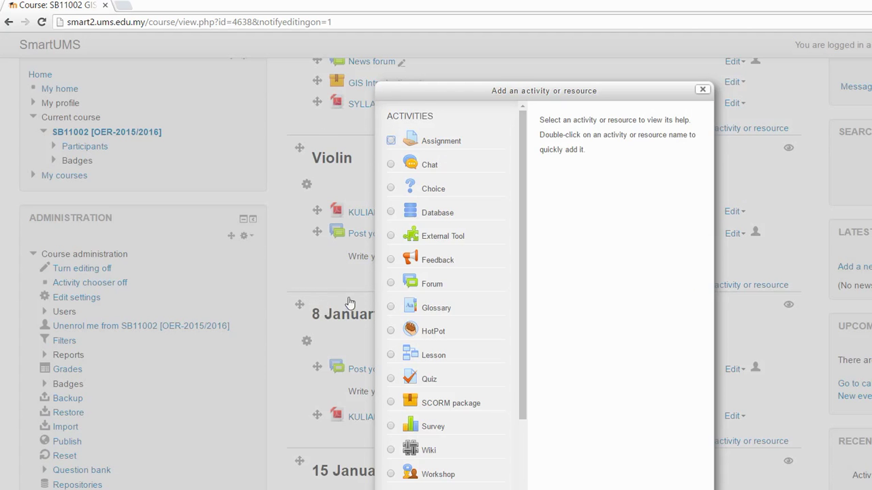
{"action": "key", "text": "Down"}
{"action": "key", "text": "Down"}
{"action": "key", "text": "Down"}
{"action": "key", "text": "Down"}
{"action": "key", "text": "Down"}
{"action": "key", "text": "Down"}
{"action": "key", "text": "Down"}
{"action": "key", "text": "Down"}
{"action": "key", "text": "Down"}
{"action": "key", "text": "Down"}
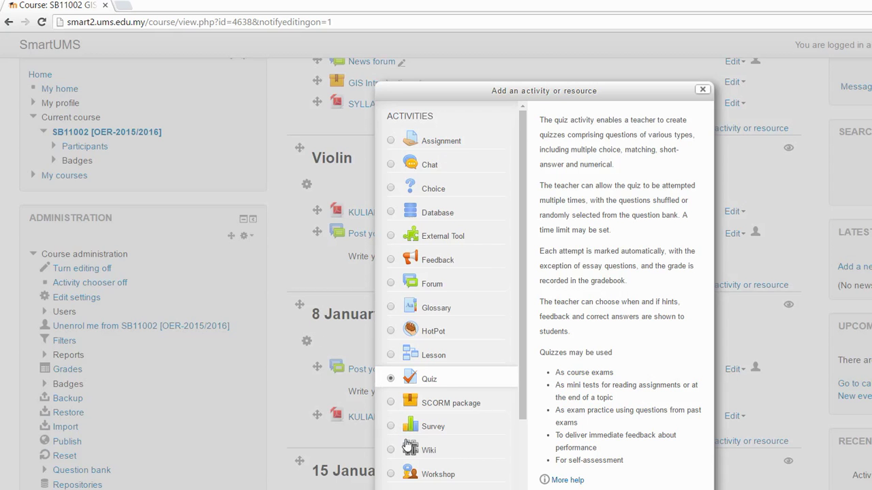
{"action": "key", "text": "Return"}
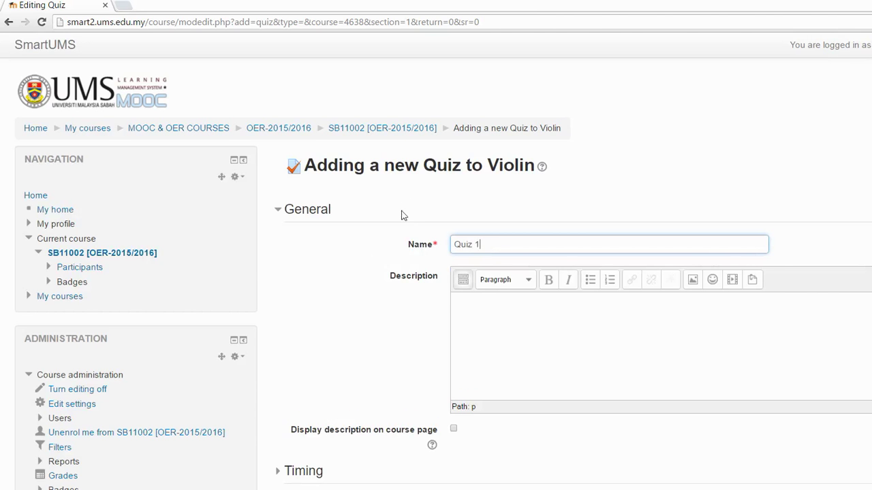
Name the quiz "Quiz 1" and enter the description "To test your understand on E-learning at UMS"
{"action": "key", "text": "Tab"}
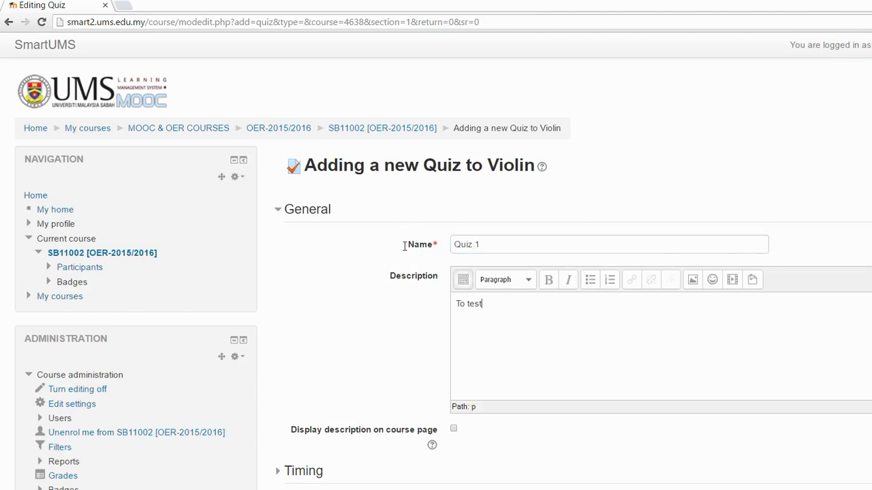
{"action": "type", "text": "To test your understan d on OER and B"}
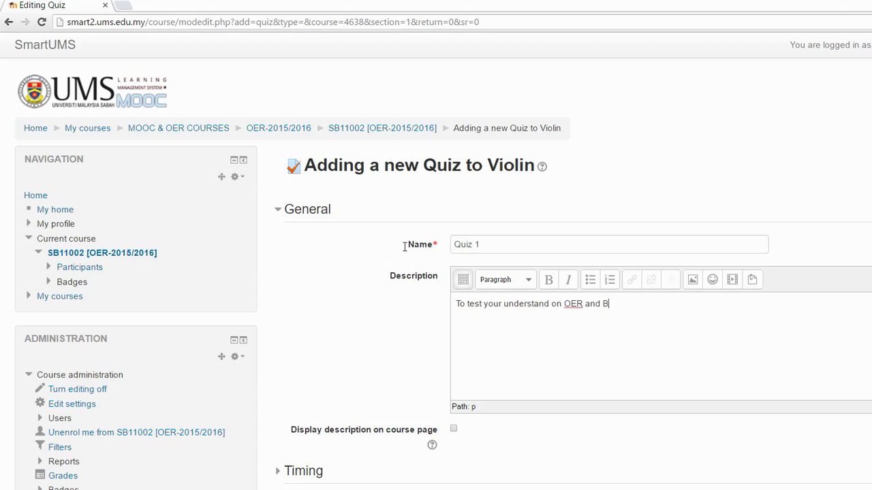
{"action": "key", "text": "BackSpace"}
{"action": "key", "text": "BackSpace"}
{"action": "key", "text": "BackSpace"}
{"action": "key", "text": "BackSpace"}
{"action": "type", "text": "E-learning"}
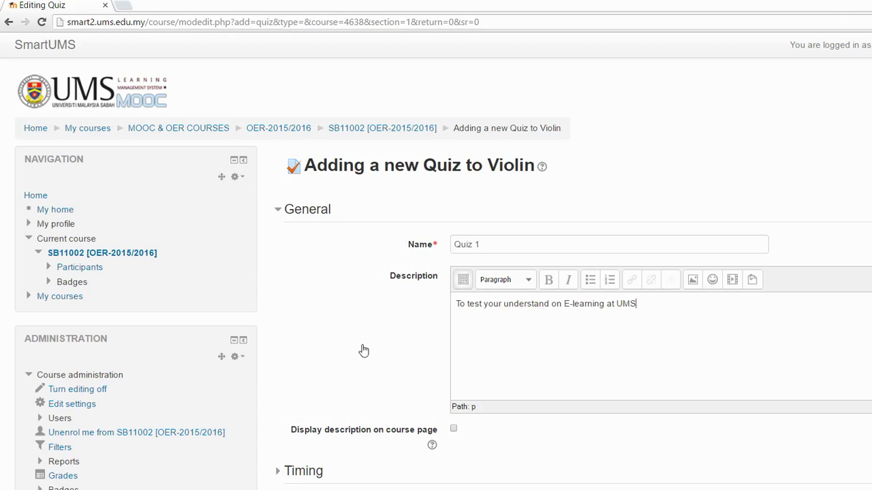
Expand the quiz's Timing settings and review the open, close, time limit and expiry options
{"action": "scroll", "coordinate": [362, 350], "scroll_direction": "down", "scroll_amount": 1}
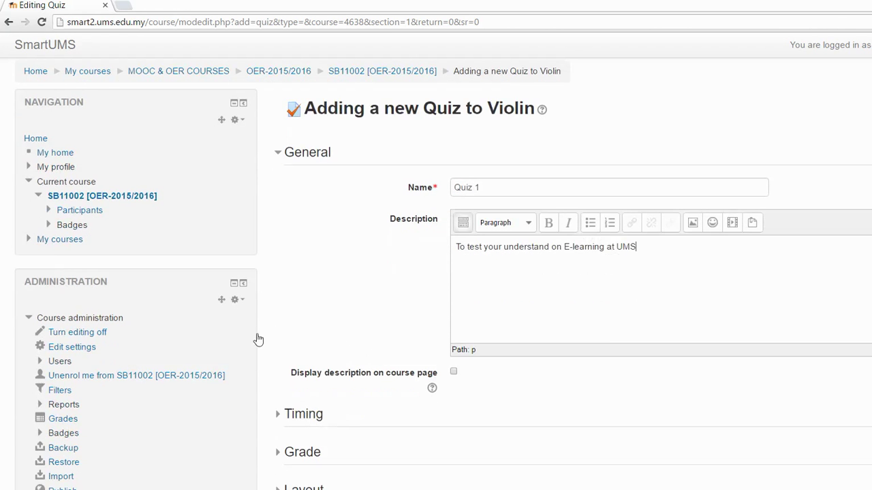
{"action": "scroll", "coordinate": [317, 253], "scroll_direction": "down", "scroll_amount": 3}
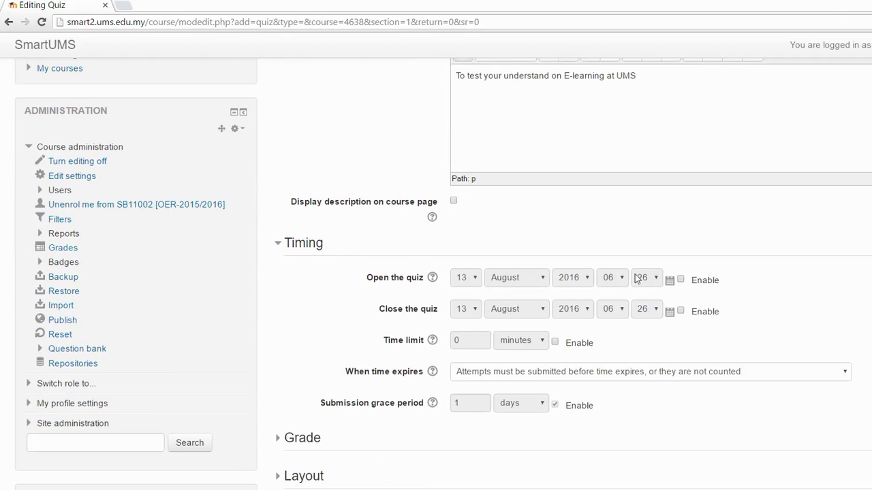
{"action": "scroll", "coordinate": [666, 276], "scroll_direction": "down", "scroll_amount": 1}
{"action": "scroll", "coordinate": [665, 276], "scroll_direction": "down", "scroll_amount": 1}
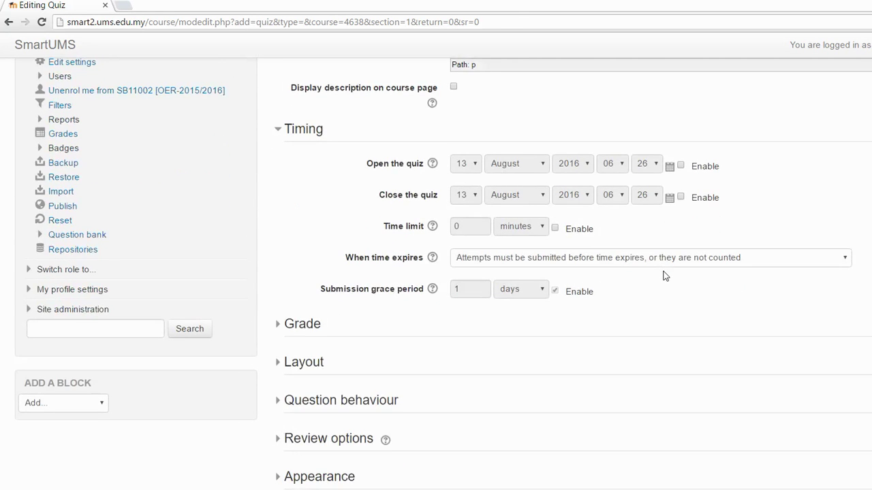
Expand the quiz's Grade settings and examine the choices for the number of attempts allowed
{"action": "scroll", "coordinate": [661, 274], "scroll_direction": "down", "scroll_amount": 1}
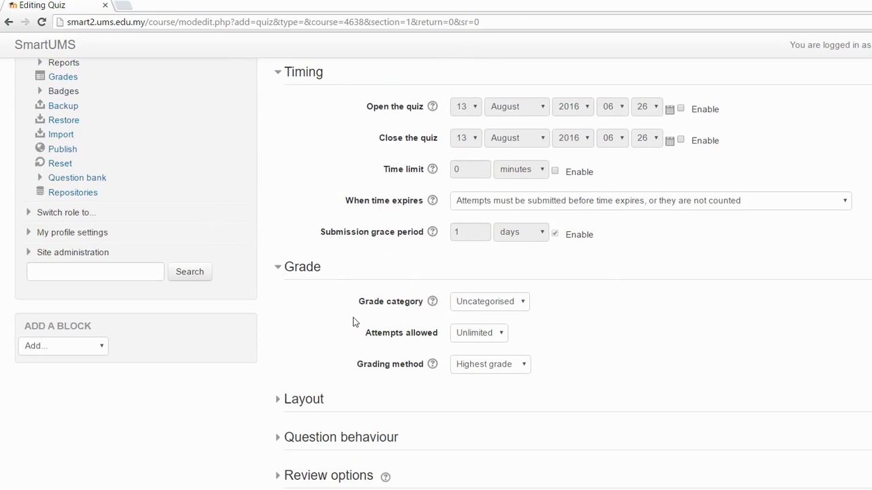
{"action": "scroll", "coordinate": [307, 276], "scroll_direction": "down", "scroll_amount": 2}
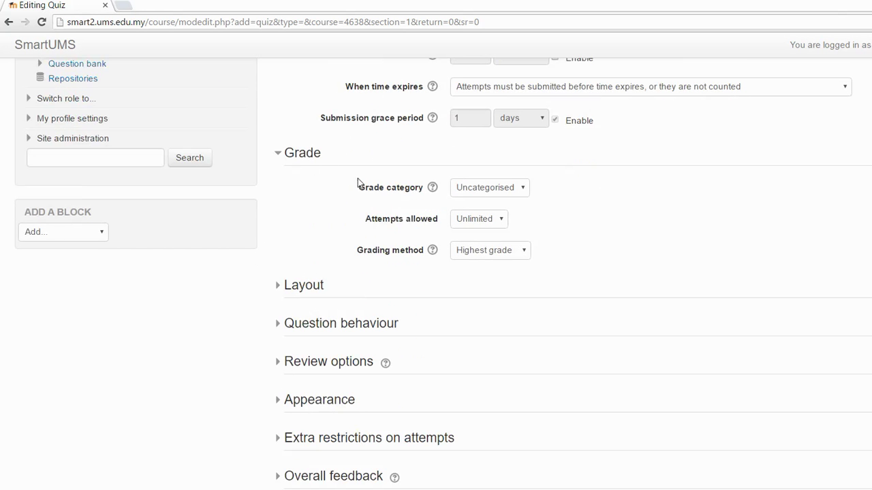
{"action": "key", "text": "alt+Down"}
{"action": "key", "text": "Escape"}
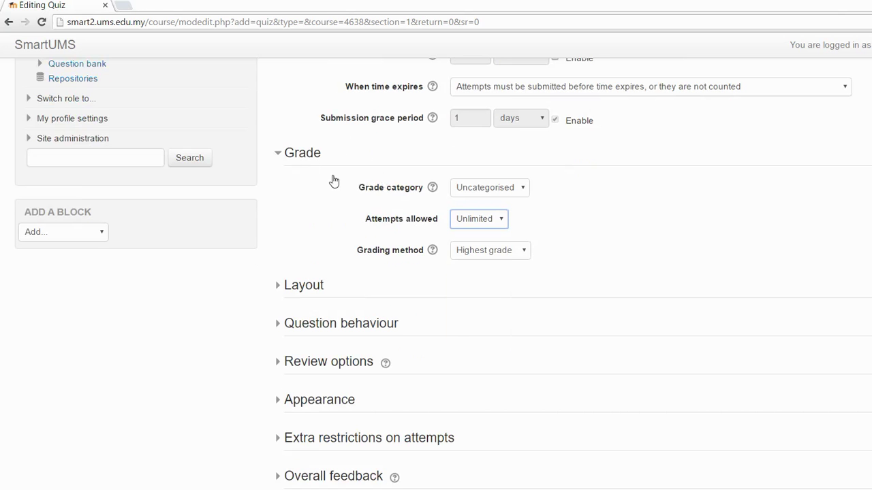
{"action": "key", "text": "alt+Down"}
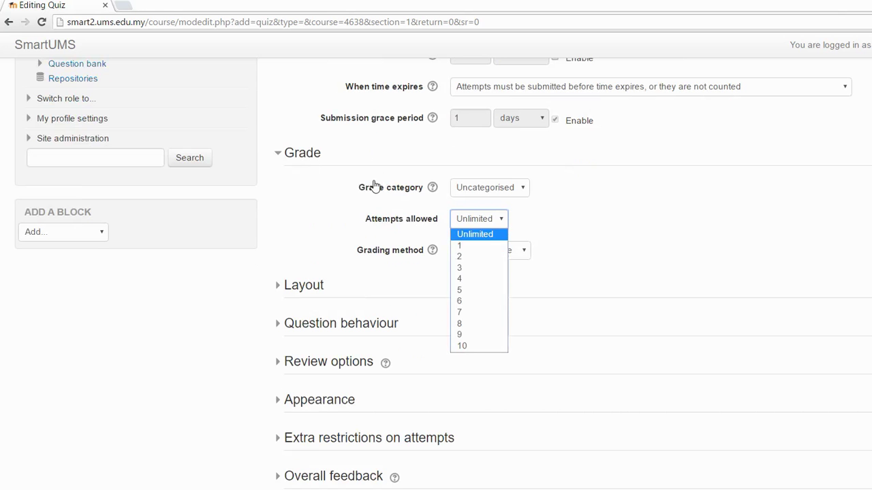
{"action": "key", "text": "Escape"}
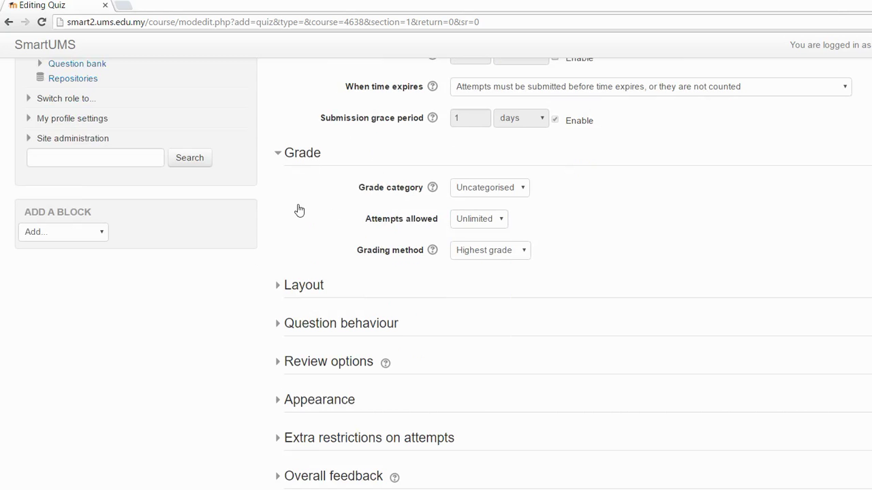
{"action": "scroll", "coordinate": [346, 295], "scroll_direction": "down", "scroll_amount": 3}
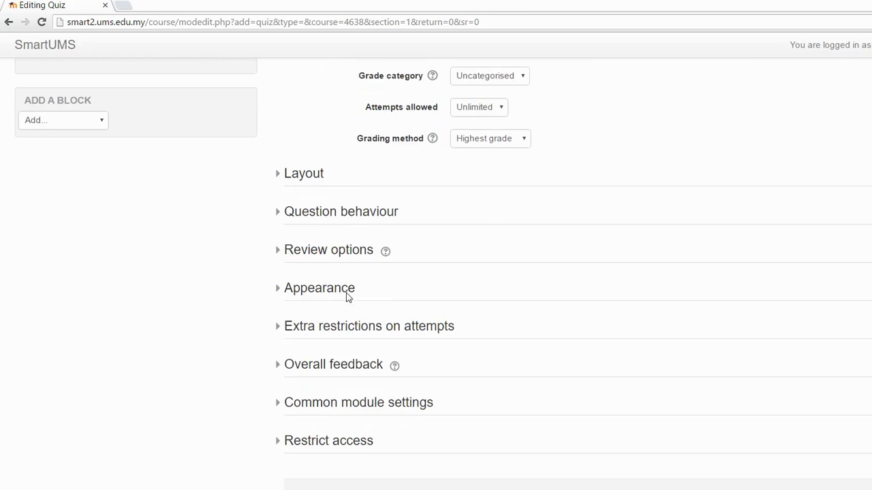
Review the quiz's Timing and Grade settings, reading the help on grade category and grading method
{"action": "scroll", "coordinate": [405, 303], "scroll_direction": "up", "scroll_amount": 5}
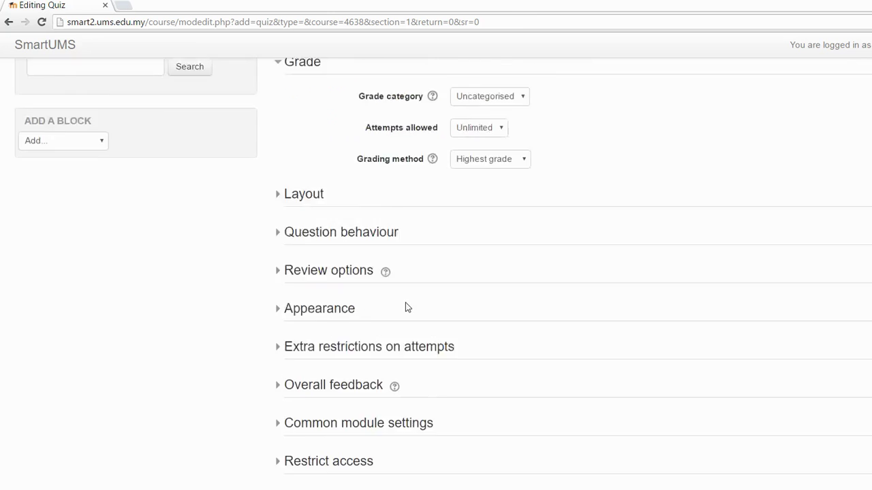
{"action": "scroll", "coordinate": [402, 310], "scroll_direction": "up", "scroll_amount": 5}
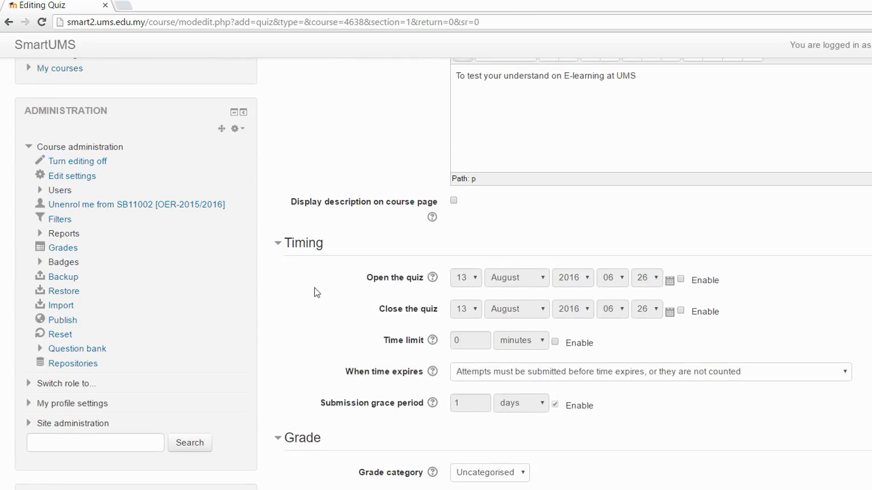
{"action": "scroll", "coordinate": [349, 246], "scroll_direction": "down", "scroll_amount": 5}
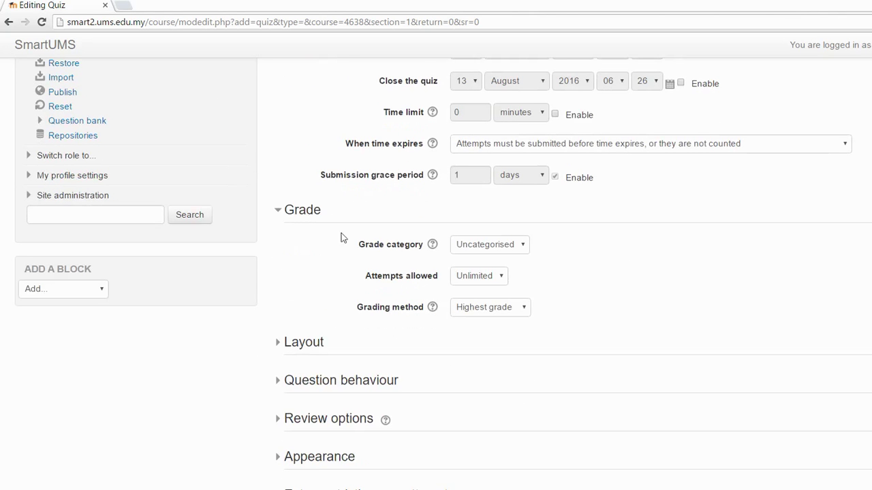
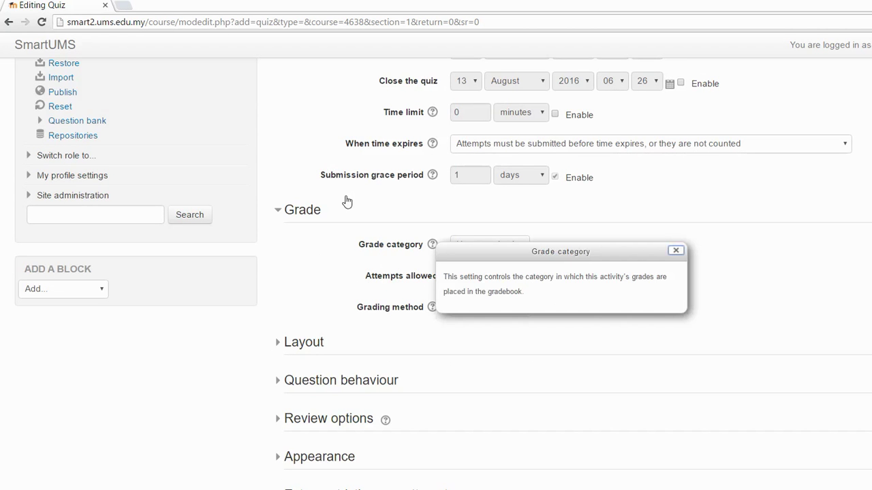
{"action": "left_click", "coordinate": [347, 251]}
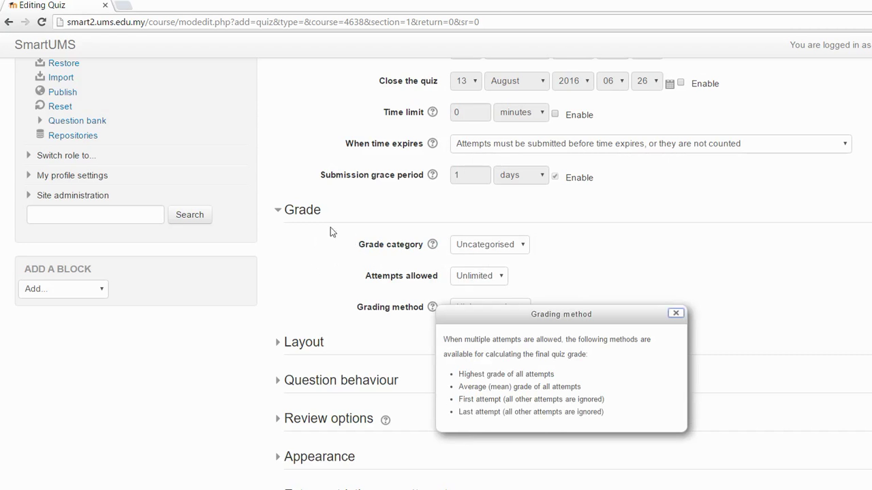
{"action": "left_click", "coordinate": [306, 270]}
Save and display the quiz, and open it for question editing to check the maximum grade setting
{"action": "scroll", "coordinate": [375, 318], "scroll_direction": "down", "scroll_amount": 5}
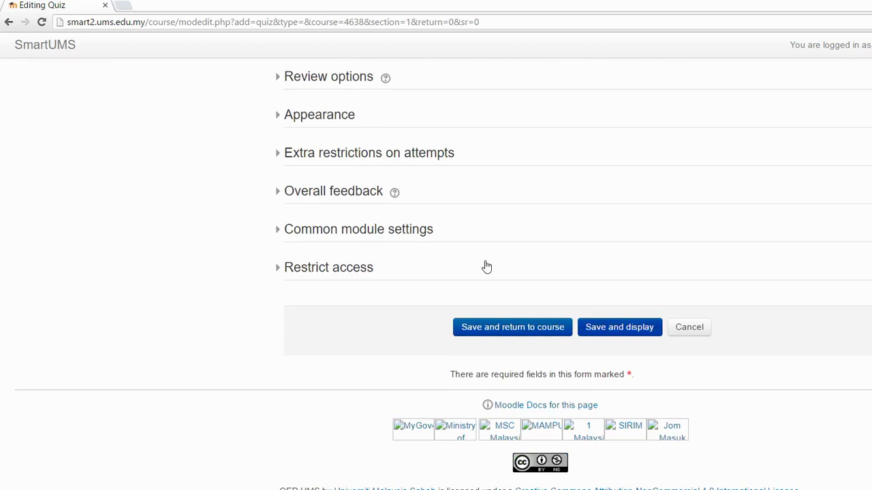
{"action": "key", "text": "Return"}
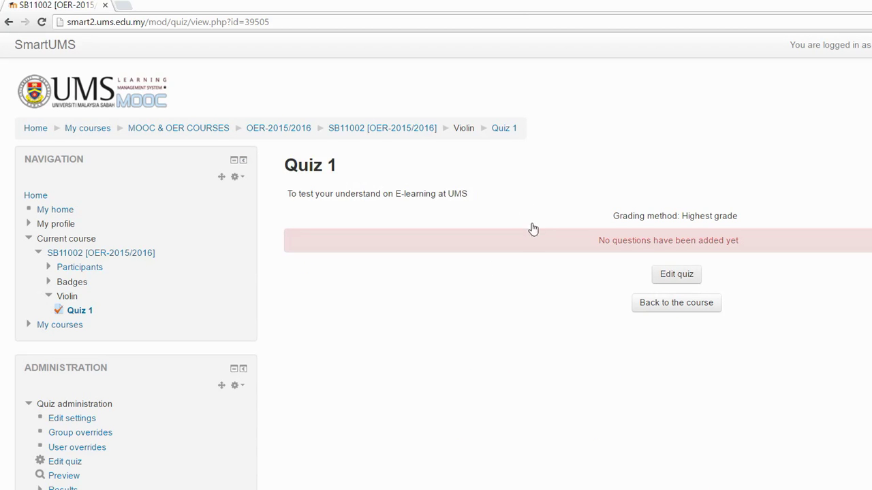
{"action": "key", "text": "Return"}
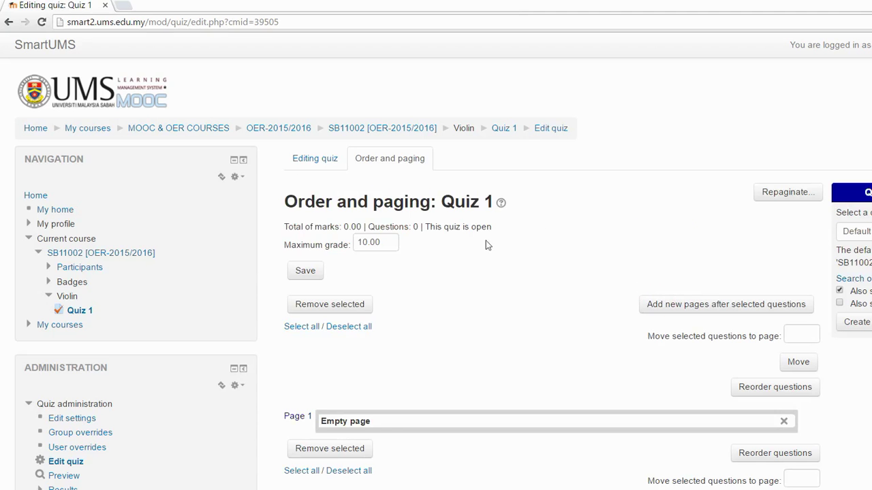
{"action": "scroll", "coordinate": [409, 232], "scroll_direction": "down", "scroll_amount": 1}
{"action": "scroll", "coordinate": [407, 233], "scroll_direction": "down", "scroll_amount": 3}
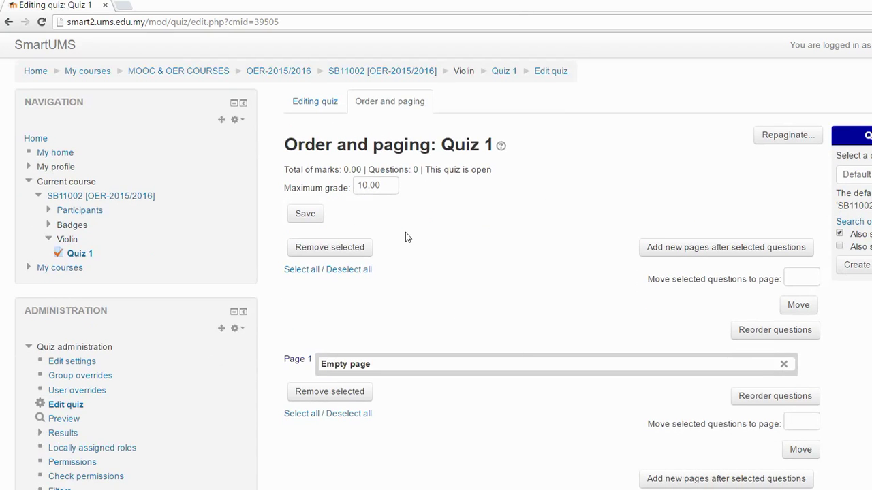
{"action": "scroll", "coordinate": [327, 172], "scroll_direction": "up", "scroll_amount": 2}
{"action": "left_click", "coordinate": [375, 185]}
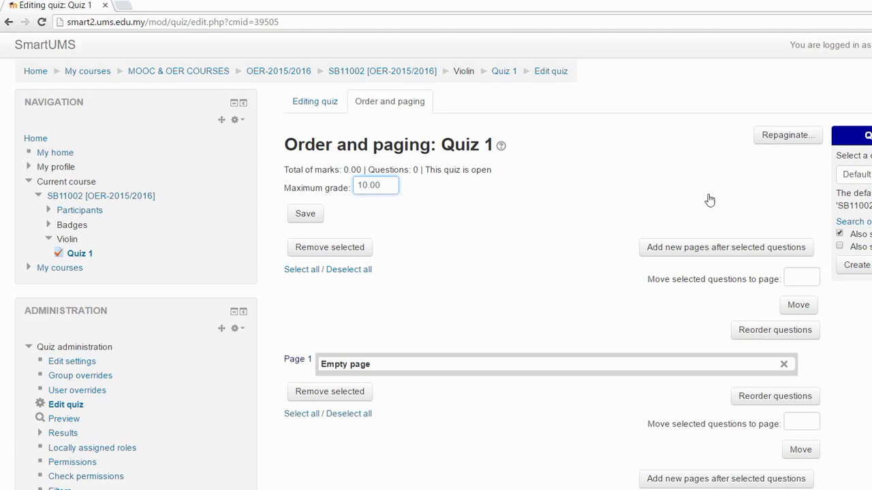
Browse the available question types and create a new True/False question for the quiz
{"action": "left_click", "coordinate": [715, 220]}
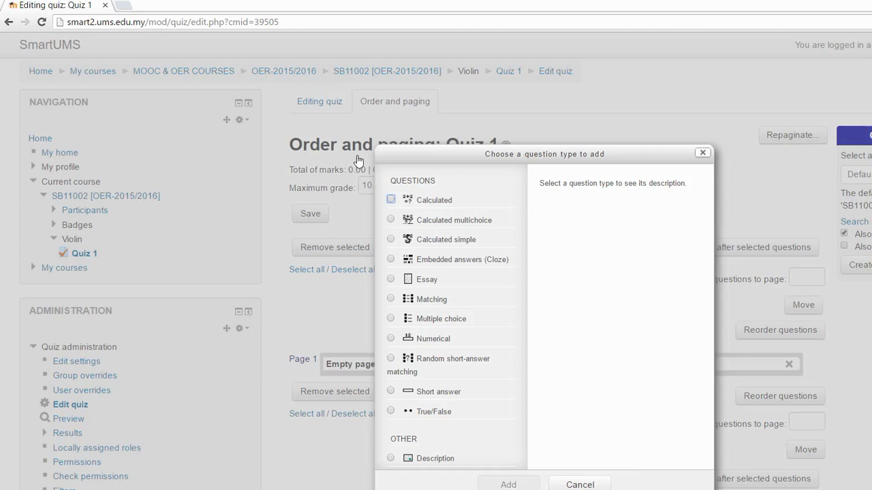
{"action": "key", "text": "space"}
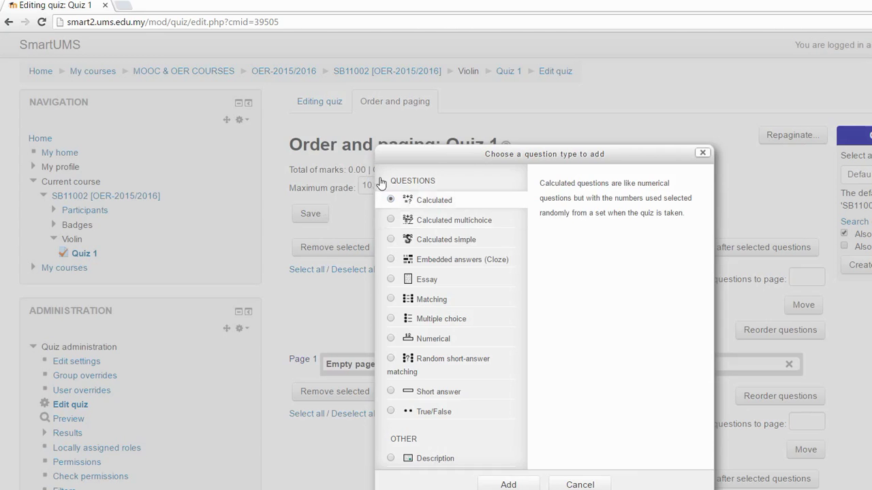
{"action": "key", "text": "Down"}
{"action": "key", "text": "Down"}
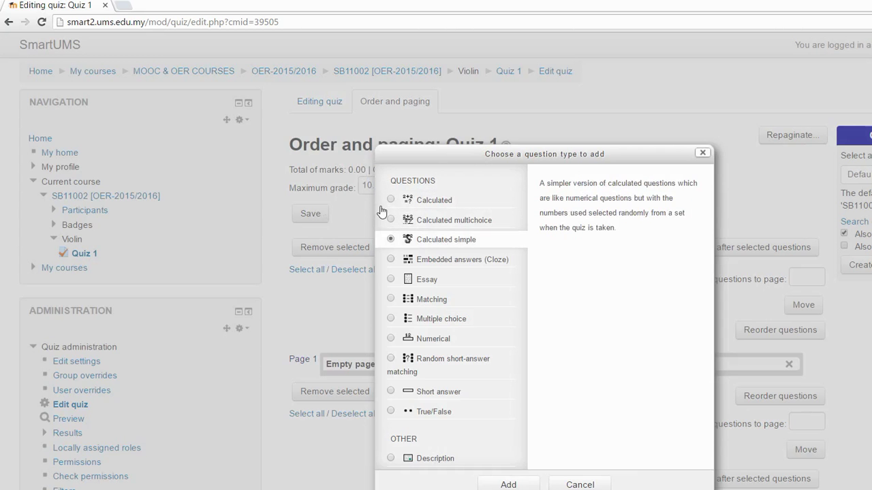
{"action": "key", "text": "Down"}
{"action": "key", "text": "Down"}
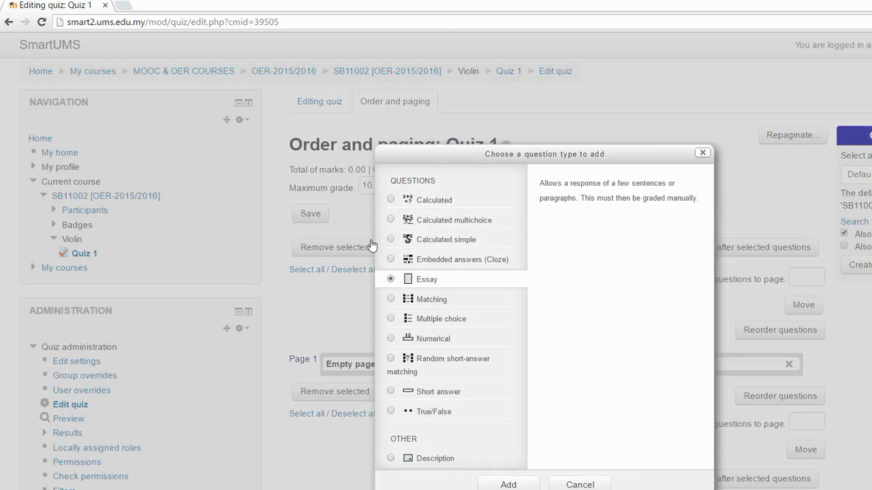
{"action": "key", "text": "Down"}
{"action": "key", "text": "Down"}
{"action": "key", "text": "Down"}
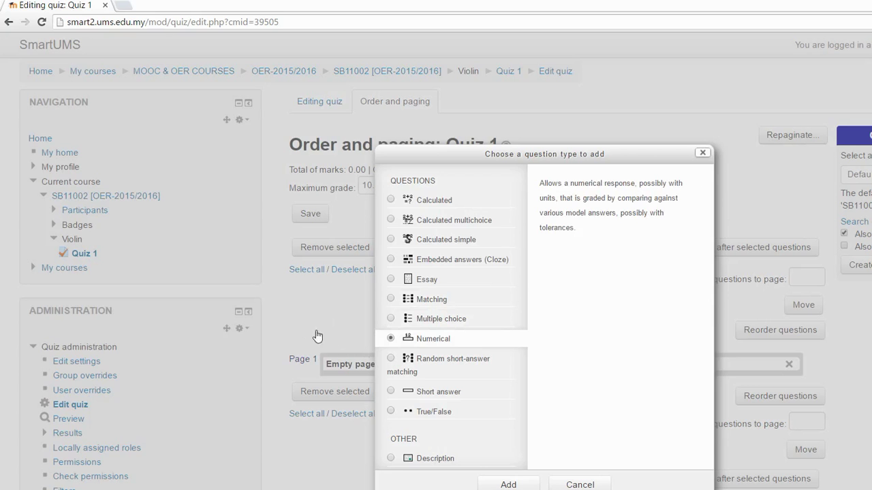
{"action": "key", "text": "Down"}
{"action": "key", "text": "Down"}
{"action": "key", "text": "Down"}
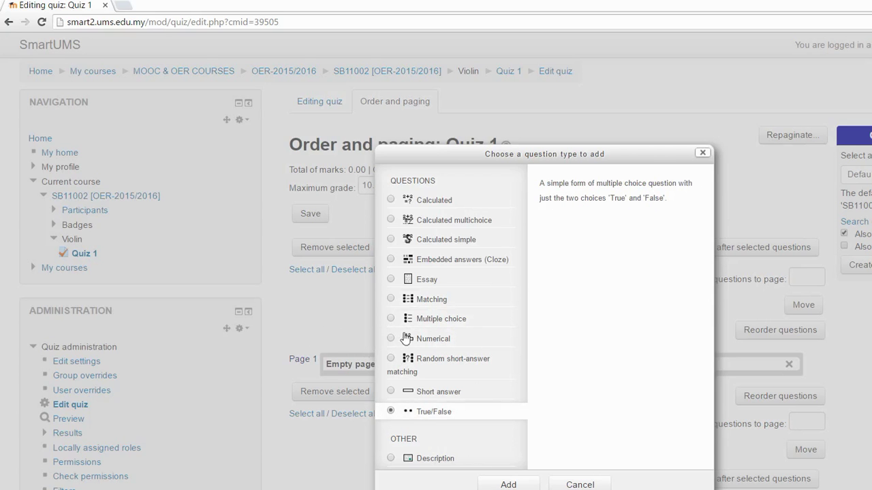
{"action": "key", "text": "Return"}
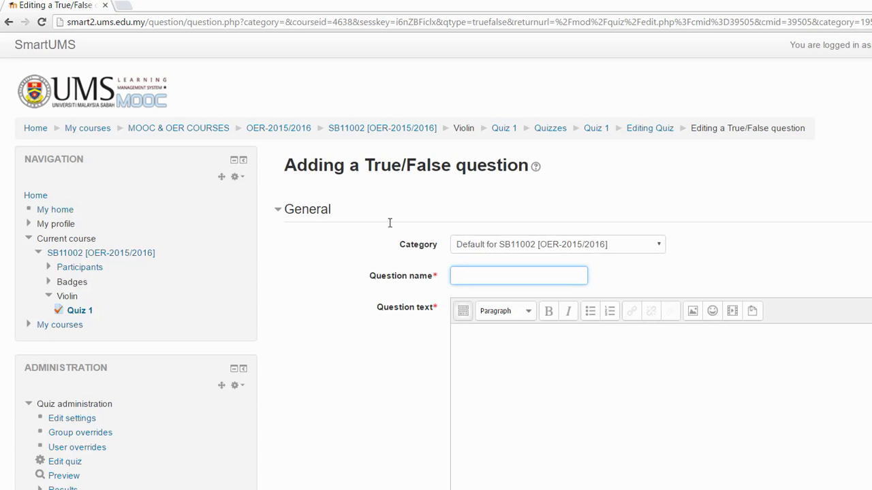
Name the question "Question 1" and enter the question text "Do you want to use SmartUMS?"
{"action": "type", "text": "Question 1"}
{"action": "key", "text": "Tab"}
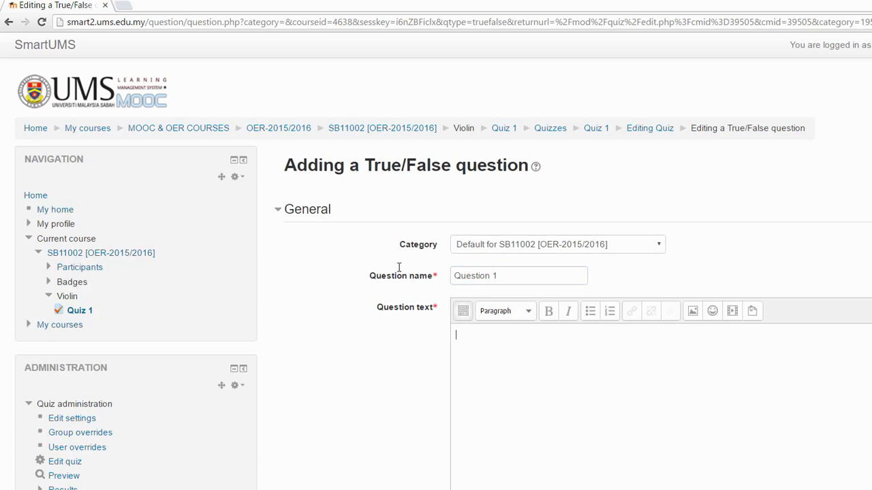
{"action": "type", "text": "Do you want to use S"}
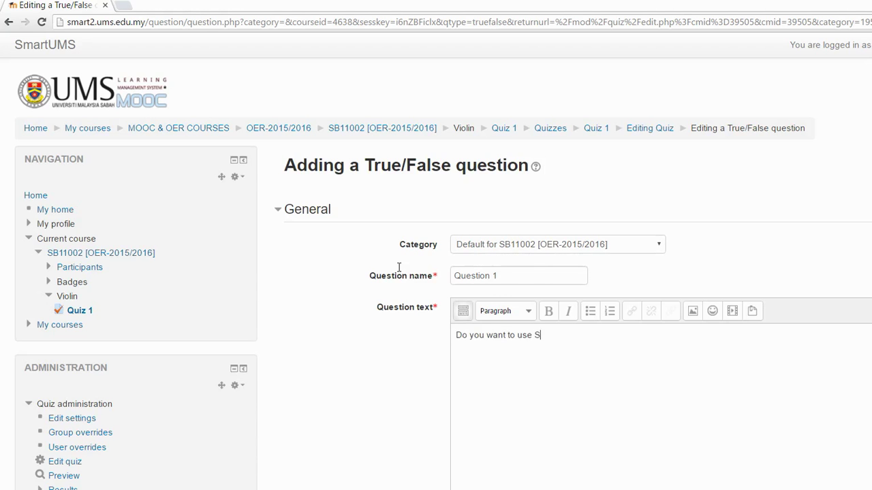
{"action": "type", "text": "martUMS?"}
Set the question's default mark to 2 and its correct answer to True
{"action": "scroll", "coordinate": [399, 376], "scroll_direction": "down", "scroll_amount": 3}
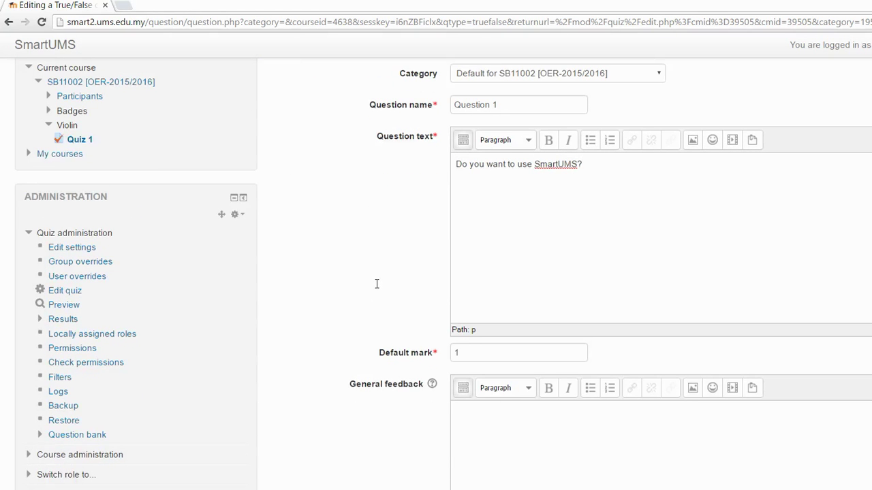
{"action": "key", "text": "Tab"}
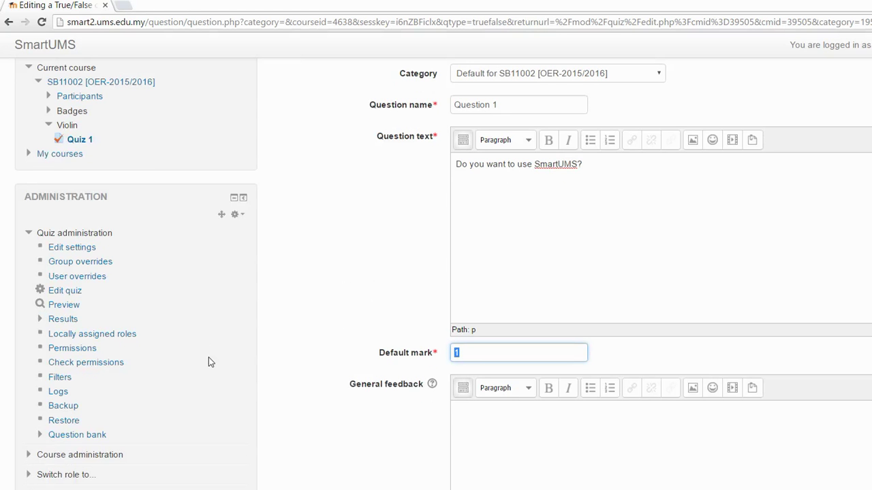
{"action": "type", "text": "2"}
{"action": "key", "text": "Tab"}
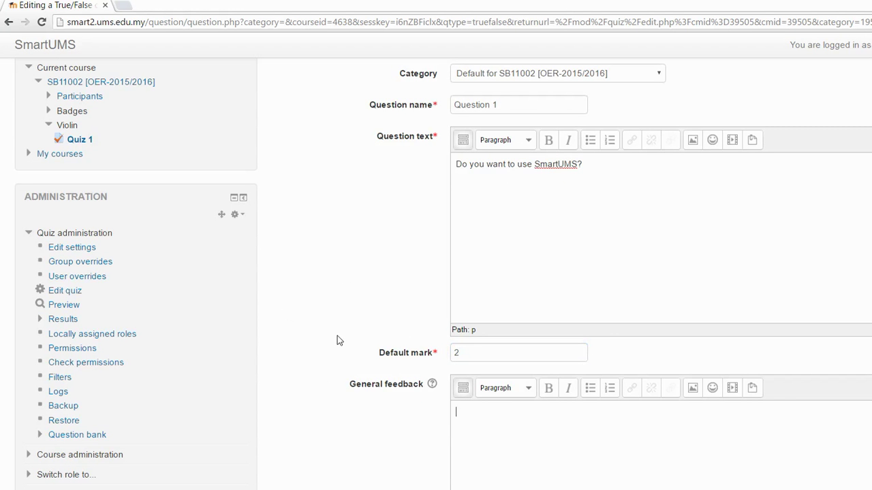
{"action": "scroll", "coordinate": [428, 391], "scroll_direction": "down", "scroll_amount": 2}
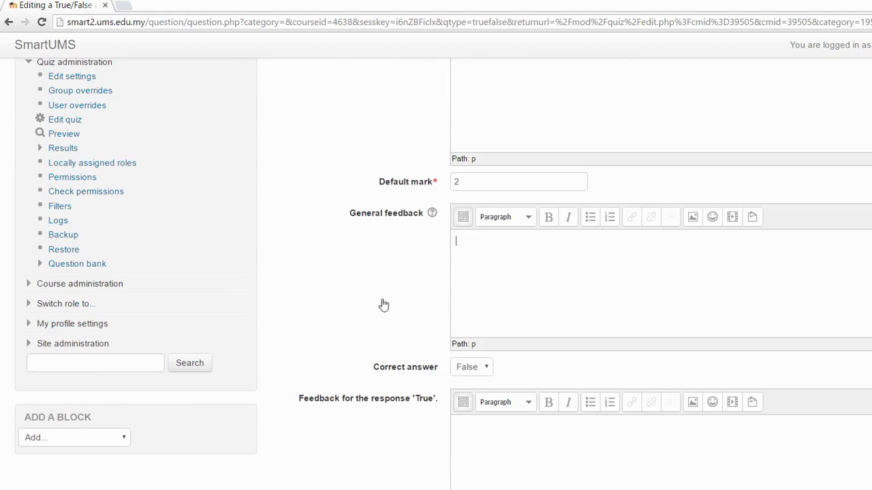
{"action": "scroll", "coordinate": [386, 300], "scroll_direction": "up", "scroll_amount": 3}
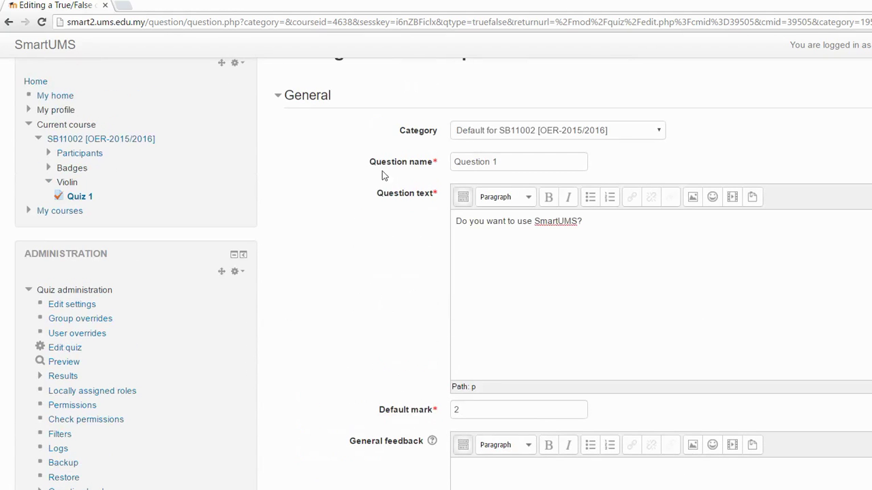
{"action": "scroll", "coordinate": [325, 356], "scroll_direction": "down", "scroll_amount": 5}
{"action": "key", "text": "alt+Down"}
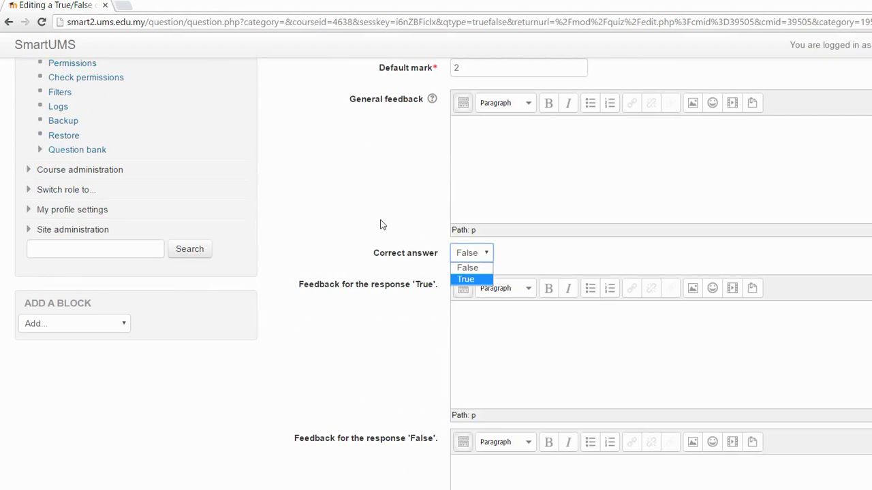
{"action": "key", "text": "Return"}
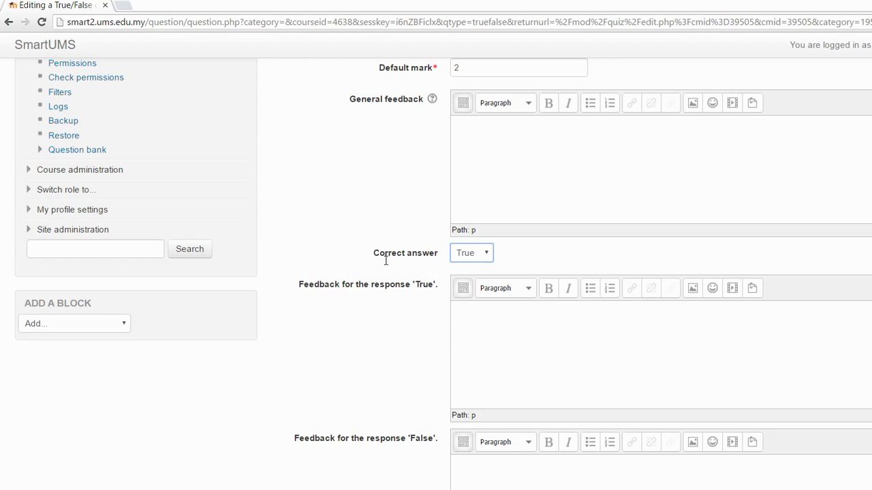
Save the question while staying in its editing form, and preview how it appears to students
{"action": "scroll", "coordinate": [448, 334], "scroll_direction": "down", "scroll_amount": 3}
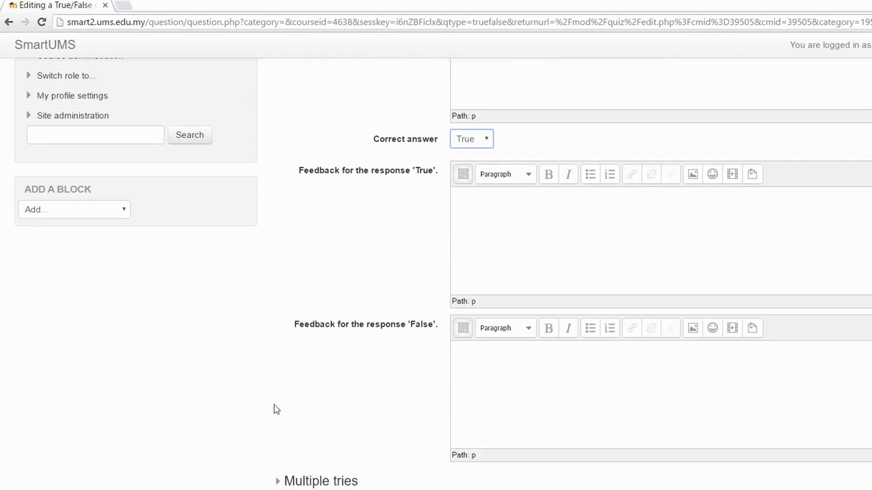
{"action": "scroll", "coordinate": [286, 393], "scroll_direction": "down", "scroll_amount": 3}
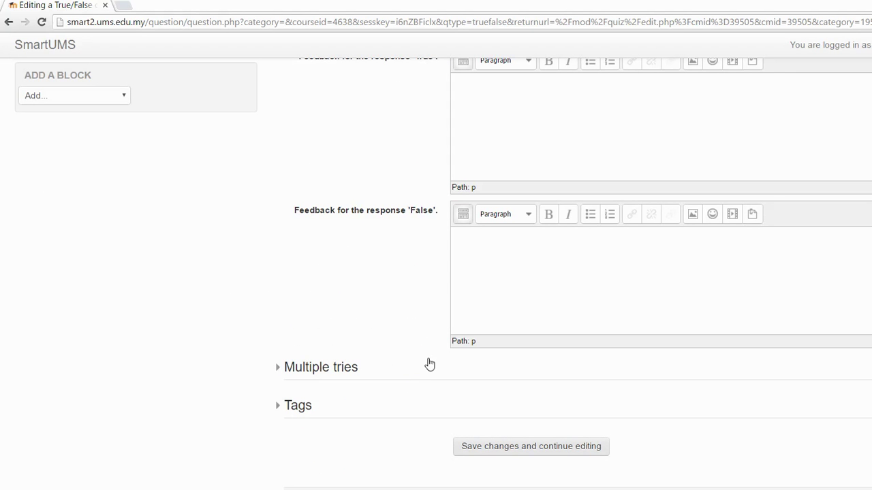
{"action": "key", "text": "Return"}
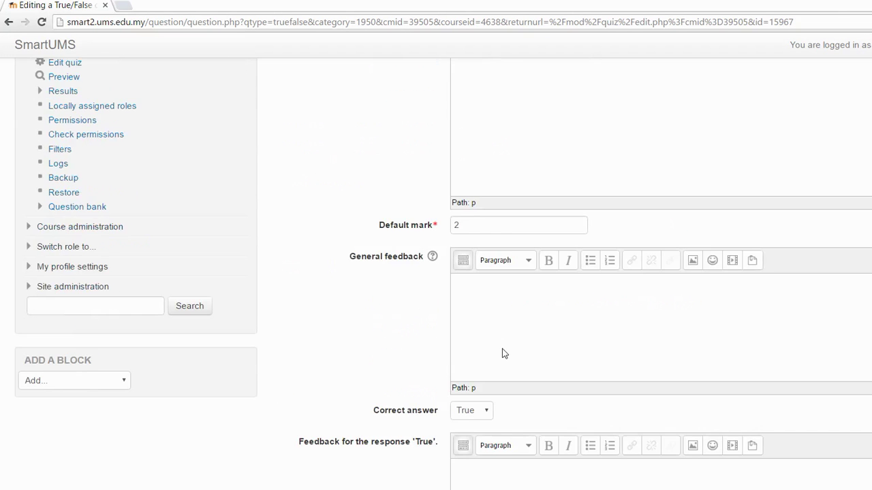
{"action": "scroll", "coordinate": [504, 354], "scroll_direction": "down", "scroll_amount": 9}
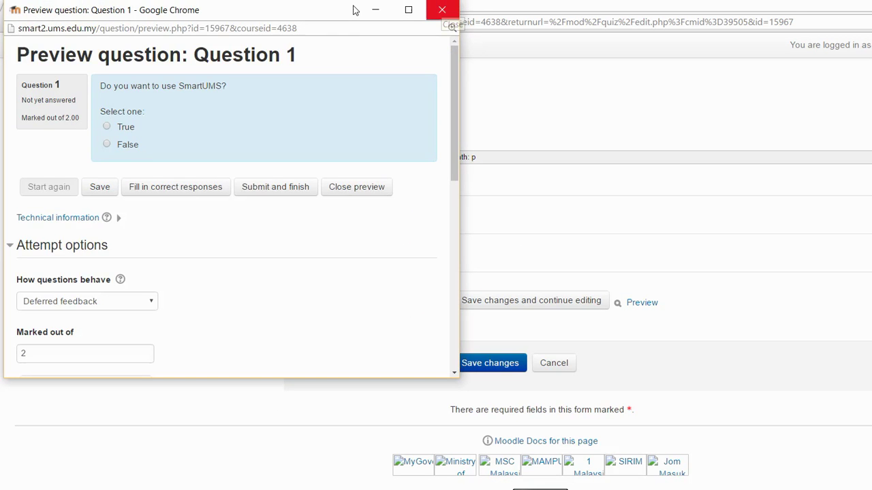
{"action": "left_click", "coordinate": [442, 9]}
Finish editing the True/False question with its changes saved and add it to page 1 of the quiz
{"action": "key", "text": "Tab"}
{"action": "key", "text": "Return"}
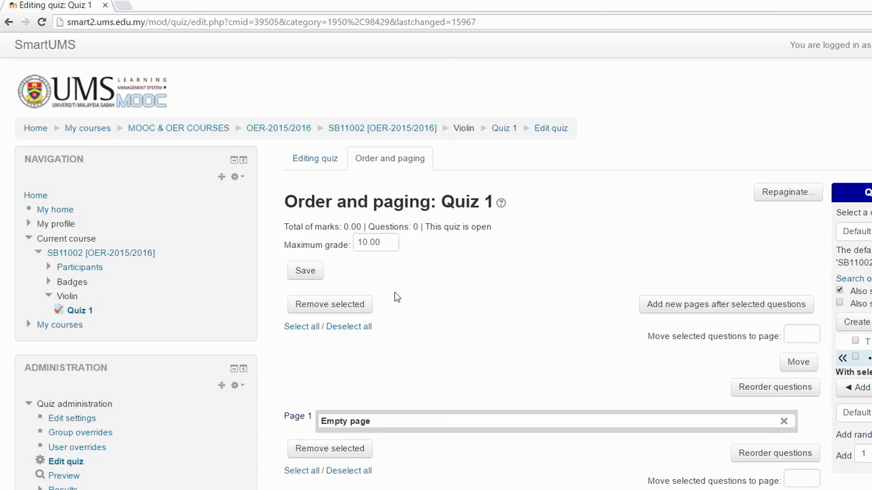
{"action": "scroll", "coordinate": [397, 297], "scroll_direction": "down", "scroll_amount": 2}
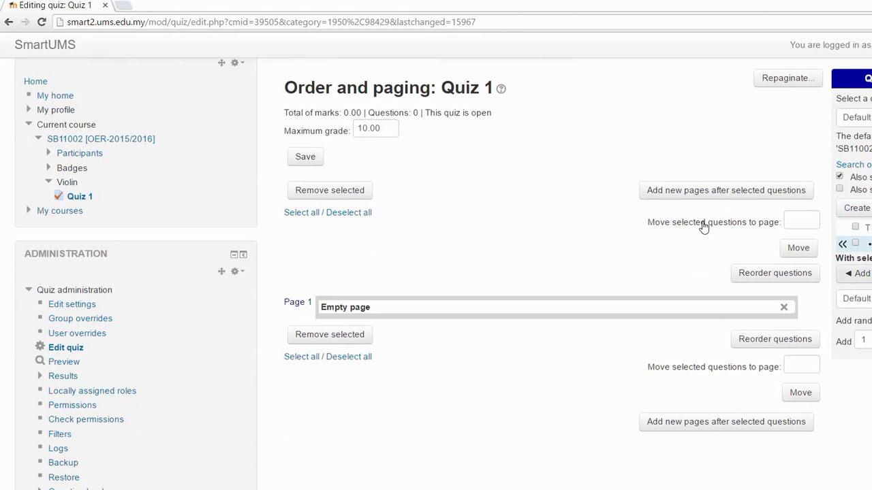
{"action": "key", "text": "Return"}
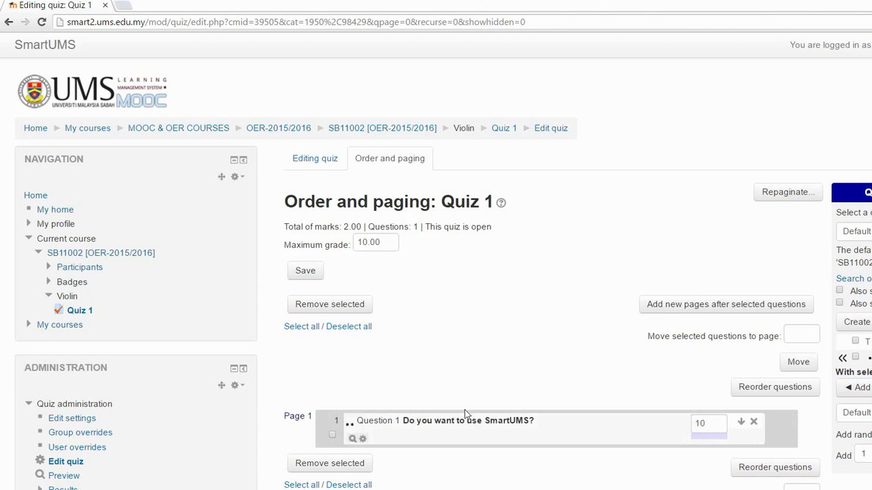
Add a new Multiple choice question to the quiz
{"action": "scroll", "coordinate": [467, 412], "scroll_direction": "down", "scroll_amount": 1}
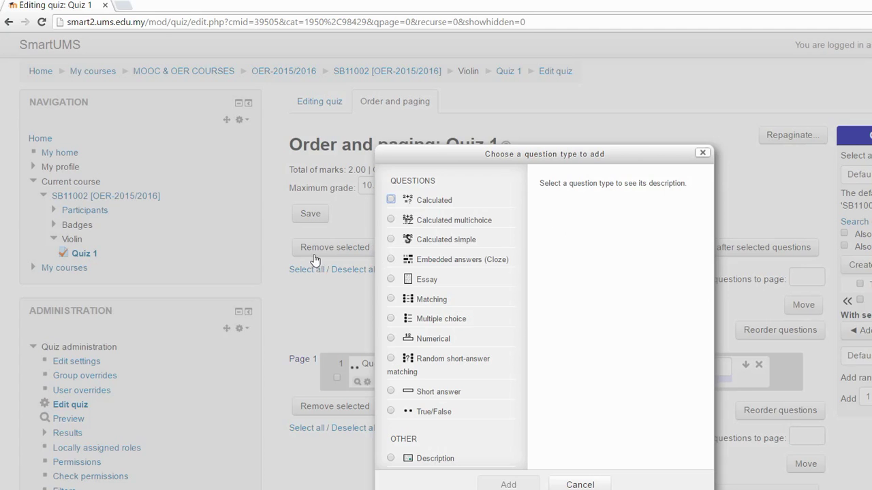
{"action": "key", "text": "Down"}
{"action": "key", "text": "Down"}
{"action": "key", "text": "Down"}
{"action": "key", "text": "Down"}
{"action": "key", "text": "Down"}
{"action": "key", "text": "Down"}
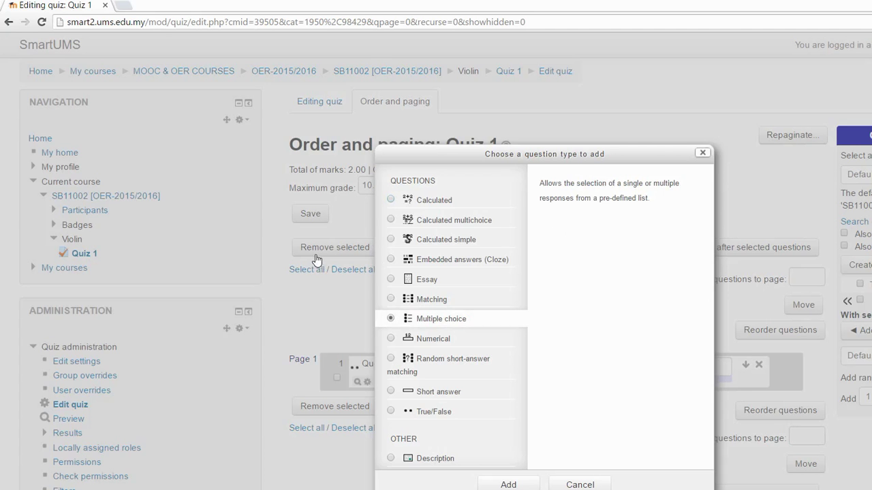
{"action": "key", "text": "Return"}
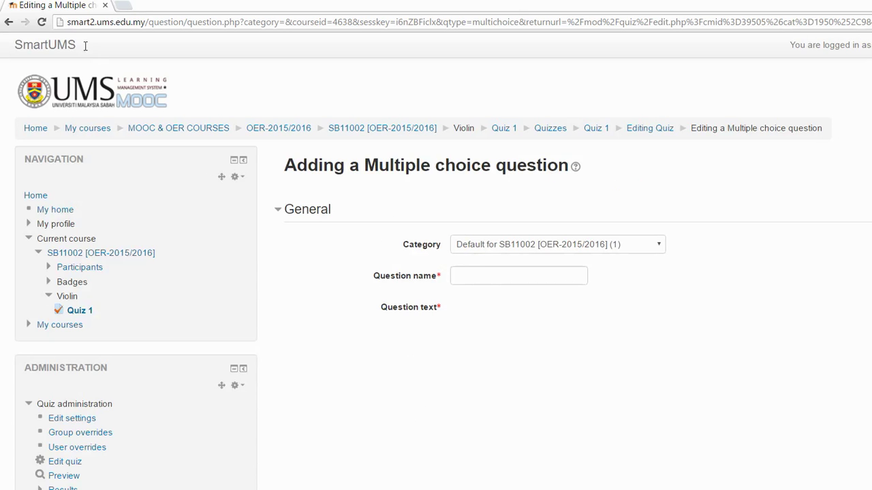
Name the question "Question 2" and enter the question text "Why do you want to use SmartUMS in your teaching and learning?"
{"action": "scroll", "coordinate": [384, 215], "scroll_direction": "up", "scroll_amount": 1}
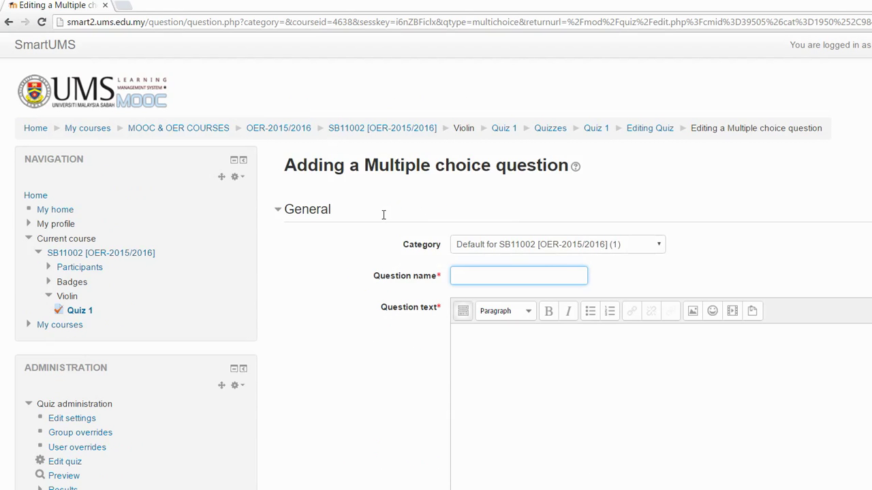
{"action": "type", "text": "Question 2"}
{"action": "key", "text": "Tab"}
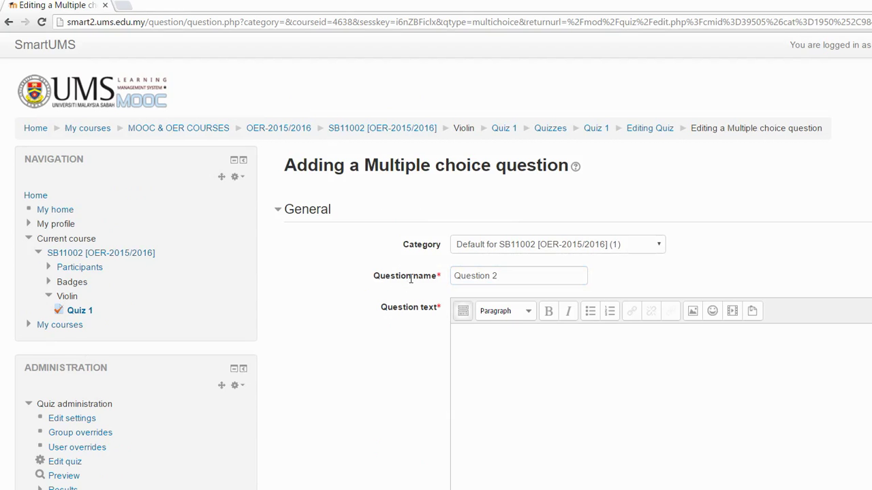
{"action": "type", "text": "Why do you want to use "}
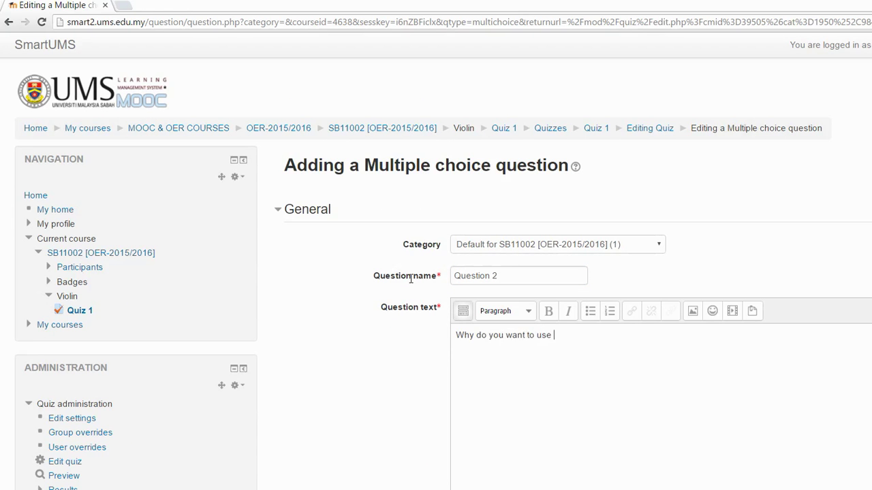
{"action": "type", "text": "SmartUMS in your"}
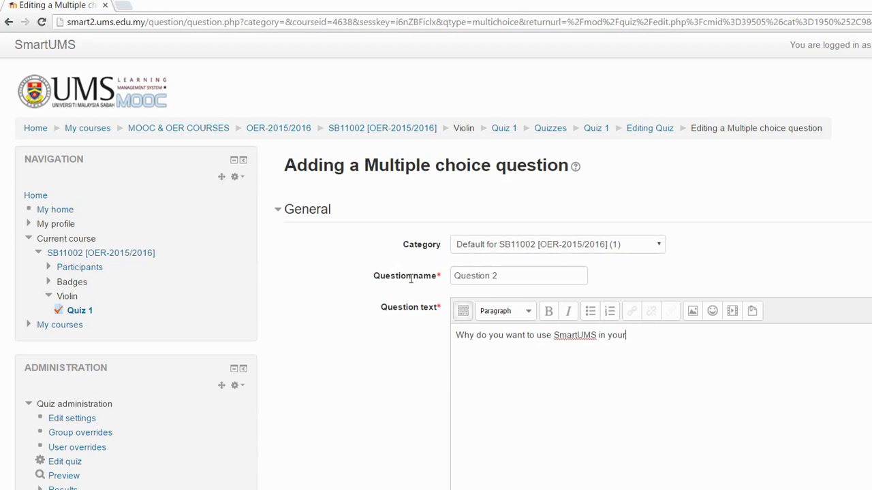
{"action": "type", "text": " teaching and learning?"}
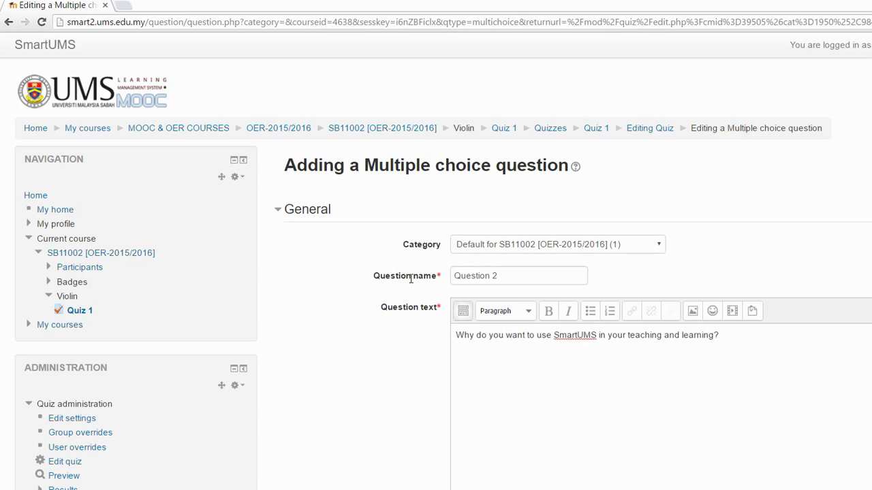
Set the multiple choice question's default mark to 6
{"action": "scroll", "coordinate": [383, 358], "scroll_direction": "down", "scroll_amount": 1}
{"action": "scroll", "coordinate": [384, 358], "scroll_direction": "down", "scroll_amount": 1}
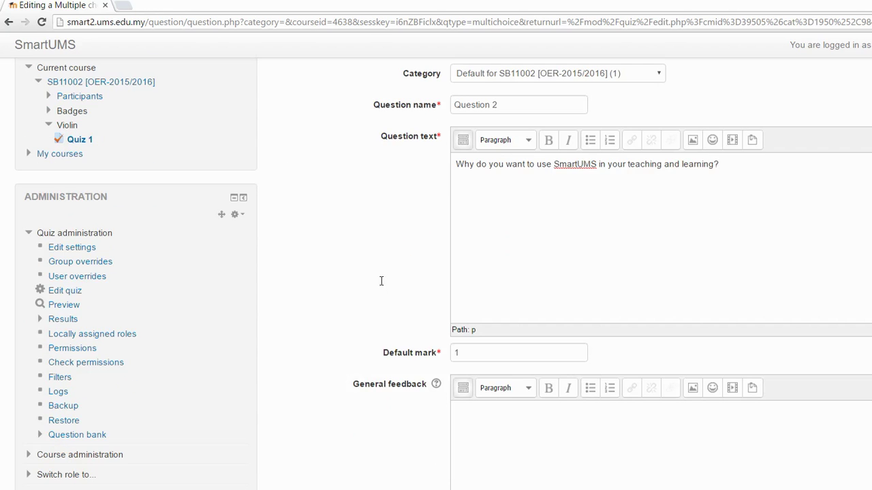
{"action": "key", "text": "Tab"}
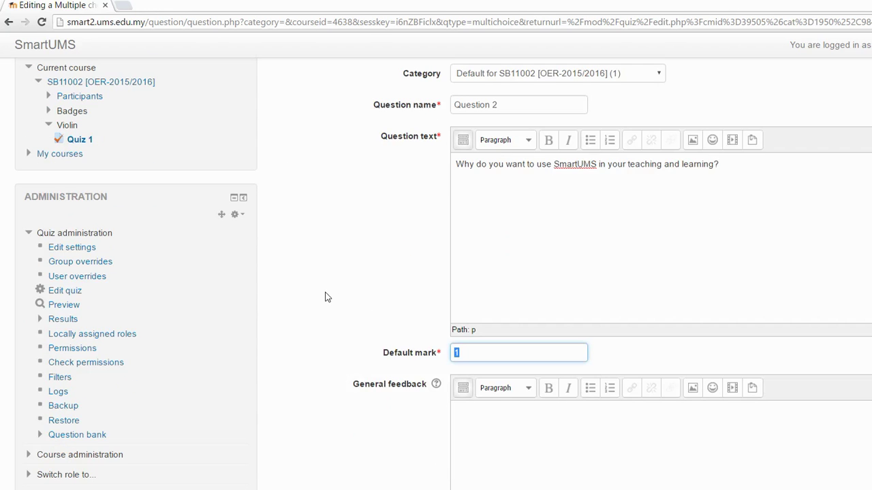
{"action": "type", "text": "5"}
{"action": "key", "text": "BackSpace"}
{"action": "type", "text": "6"}
Set the question's answer mode to "Multiple answers allowed"
{"action": "scroll", "coordinate": [361, 326], "scroll_direction": "down", "scroll_amount": 3}
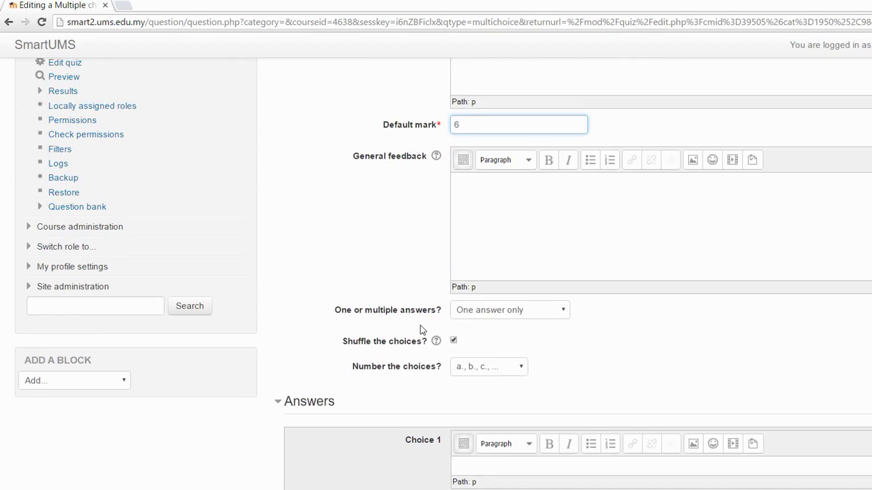
{"action": "scroll", "coordinate": [420, 330], "scroll_direction": "up", "scroll_amount": 1}
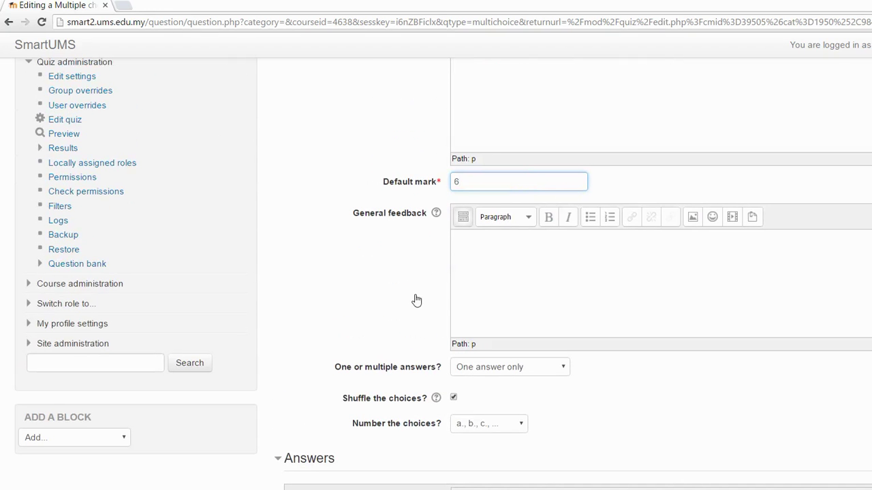
{"action": "key", "text": "Tab"}
{"action": "key", "text": "Tab"}
{"action": "key", "text": "Tab"}
{"action": "key", "text": "alt+Down"}
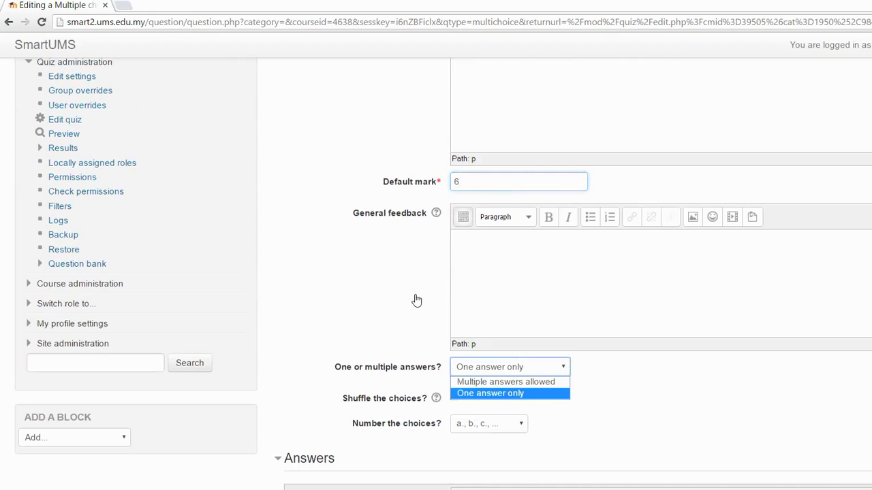
{"action": "key", "text": "Up"}
{"action": "key", "text": "Down"}
{"action": "key", "text": "Up"}
{"action": "key", "text": "Return"}
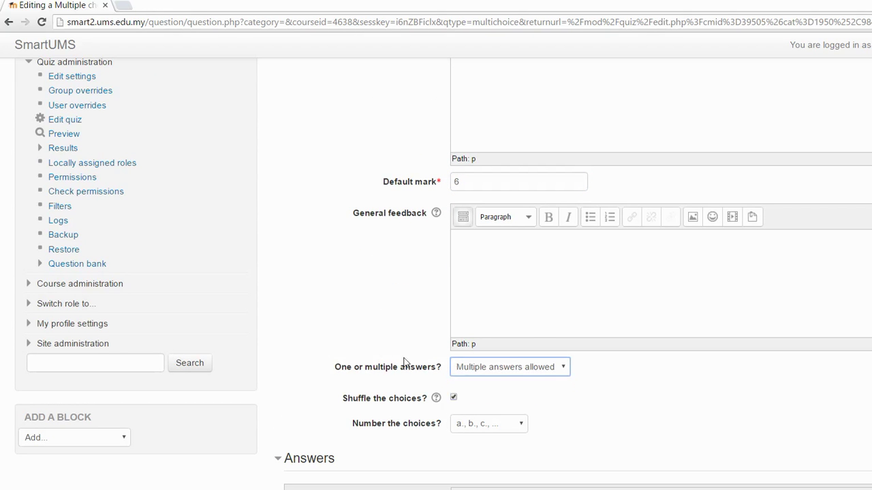
Enter "It will save my time in the management of the students and course materials" as the text of Choice 1
{"action": "scroll", "coordinate": [465, 337], "scroll_direction": "down", "scroll_amount": 1}
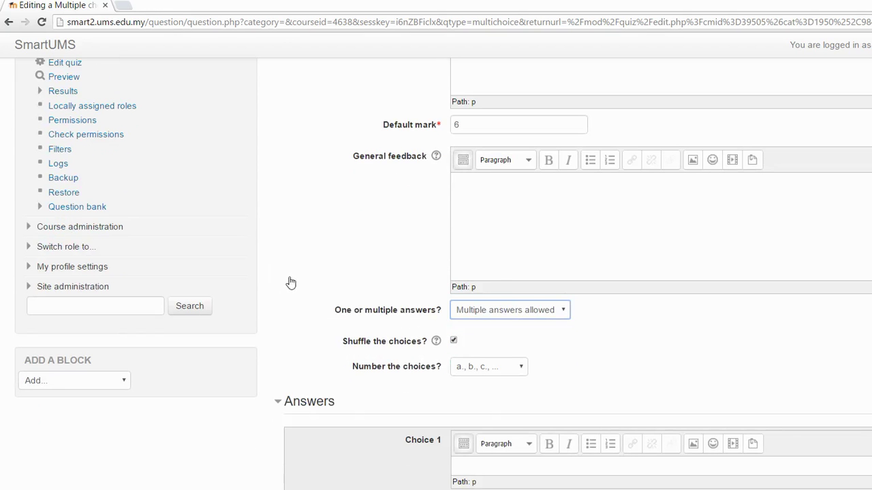
{"action": "scroll", "coordinate": [493, 288], "scroll_direction": "down", "scroll_amount": 3}
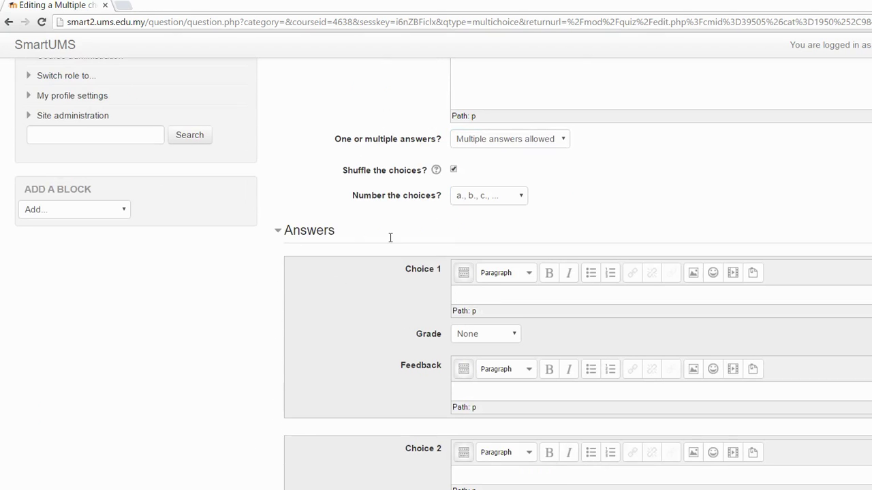
{"action": "type", "text": "It will save my time in the"}
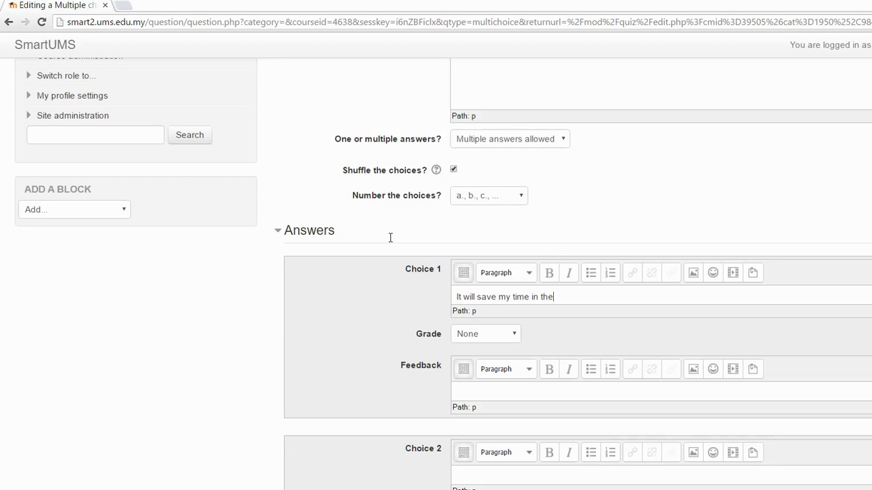
{"action": "type", "text": "nagement of the "}
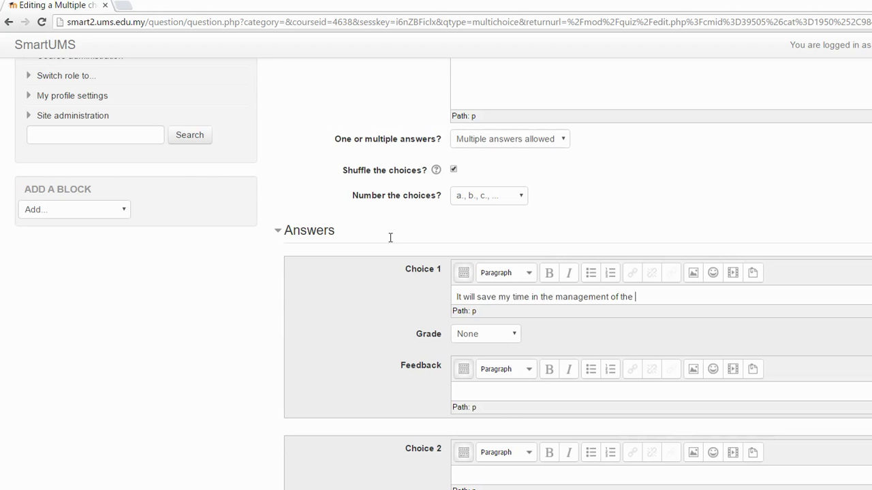
{"action": "type", "text": "student"}
{"action": "type", "text": "s and te"}
{"action": "type", "text": "cour"}
{"action": "type", "text": "se materials"}
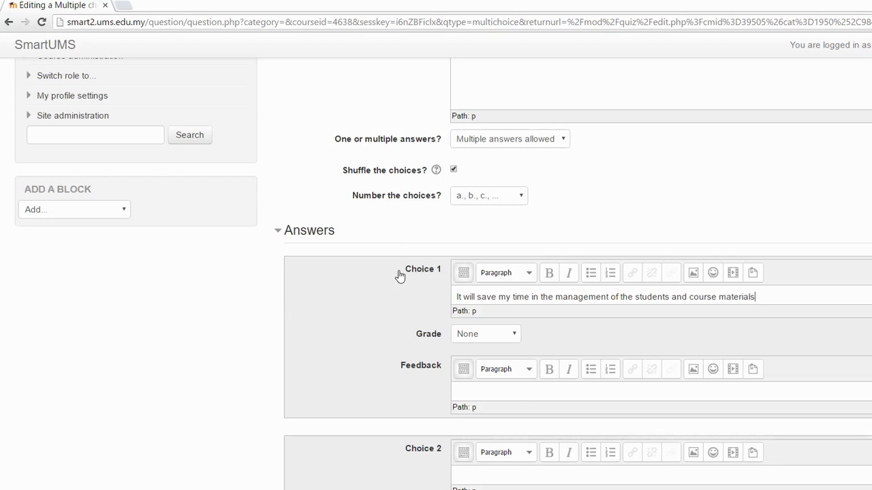
Set the grade of Choice 1 to 33.33333%
{"action": "key", "text": "Tab"}
{"action": "key", "text": "alt+Down"}
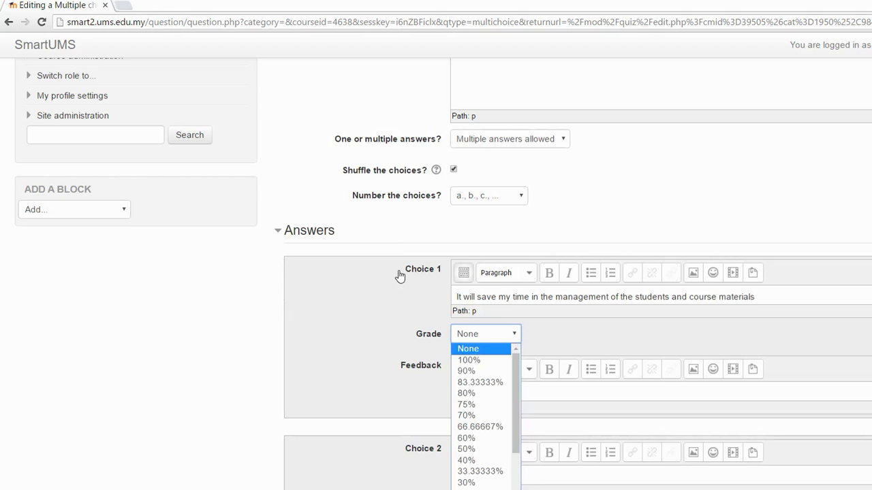
{"action": "key", "text": "Escape"}
{"action": "scroll", "coordinate": [371, 160], "scroll_direction": "up", "scroll_amount": 3}
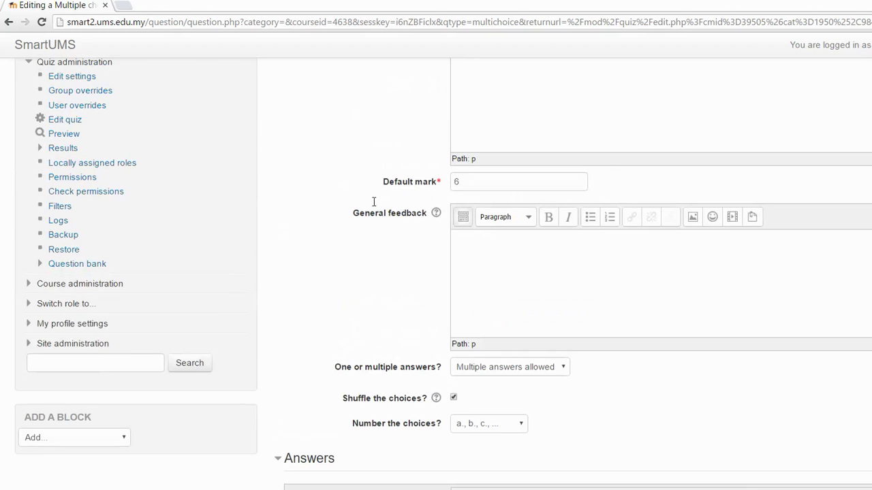
{"action": "scroll", "coordinate": [432, 317], "scroll_direction": "down", "scroll_amount": 4}
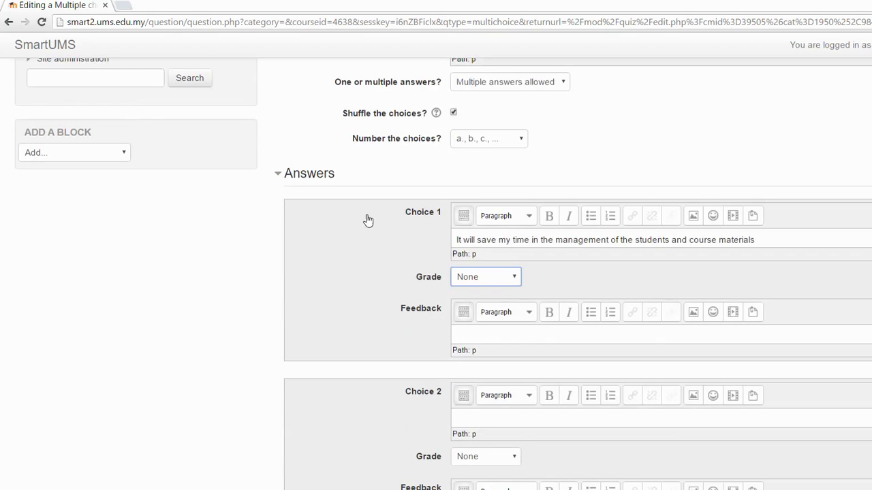
{"action": "key", "text": "alt+Down"}
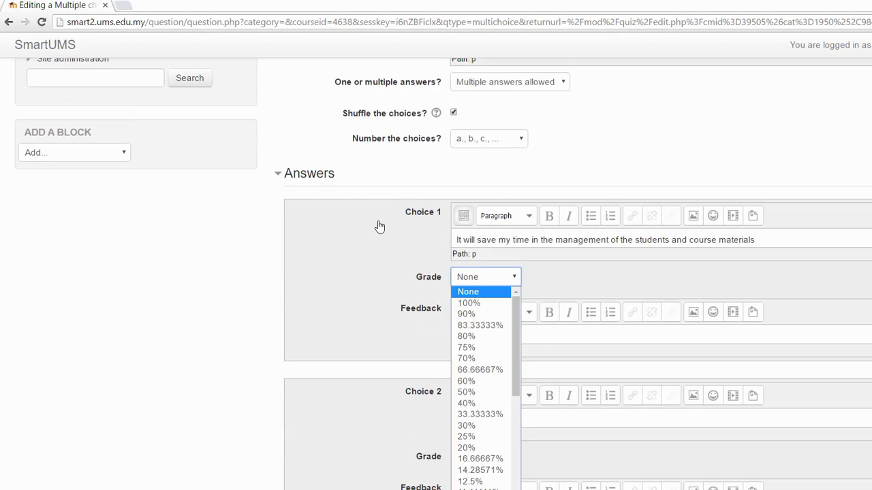
{"action": "key", "text": "Down"}
{"action": "key", "text": "Down"}
{"action": "key", "text": "Down"}
{"action": "key", "text": "Down"}
{"action": "key", "text": "Down"}
{"action": "key", "text": "Down"}
{"action": "key", "text": "Down"}
{"action": "key", "text": "Down"}
{"action": "key", "text": "Down"}
{"action": "key", "text": "Down"}
{"action": "key", "text": "Down"}
{"action": "key", "text": "Down"}
{"action": "key", "text": "Down"}
{"action": "key", "text": "Down"}
{"action": "key", "text": "Down"}
{"action": "key", "text": "Down"}
{"action": "key", "text": "Down"}
{"action": "key", "text": "Down"}
{"action": "key", "text": "Up"}
{"action": "key", "text": "Up"}
{"action": "key", "text": "Up"}
{"action": "key", "text": "Up"}
{"action": "key", "text": "Up"}
{"action": "key", "text": "Up"}
{"action": "key", "text": "Up"}
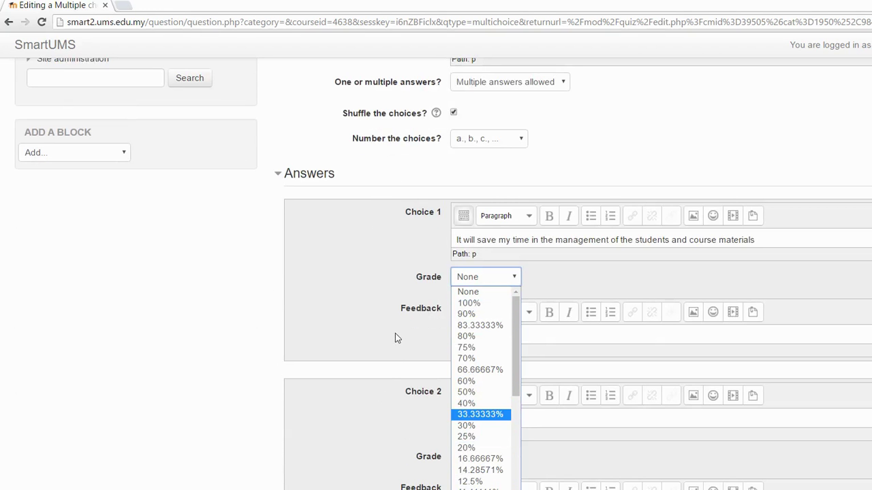
{"action": "key", "text": "Return"}
Enter "I can skip the class by asking student to learn themselve" as the text of Choice 2
{"action": "scroll", "coordinate": [679, 341], "scroll_direction": "up", "scroll_amount": 3}
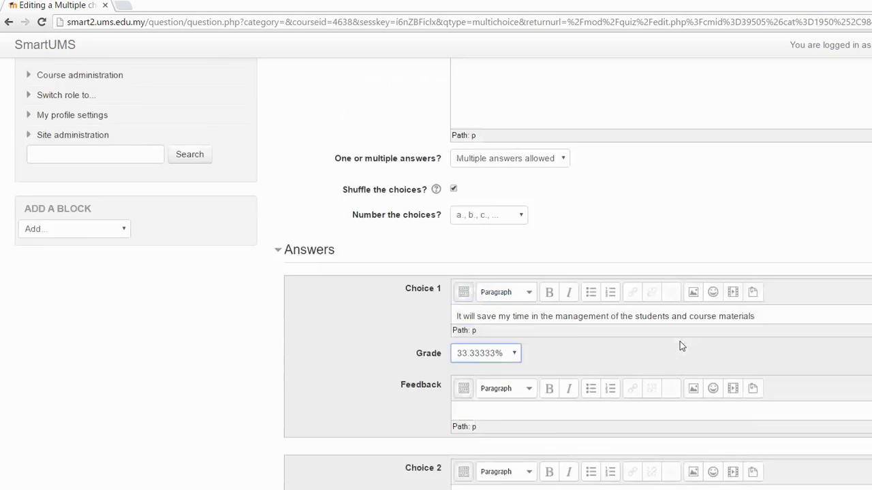
{"action": "scroll", "coordinate": [398, 300], "scroll_direction": "up", "scroll_amount": 5}
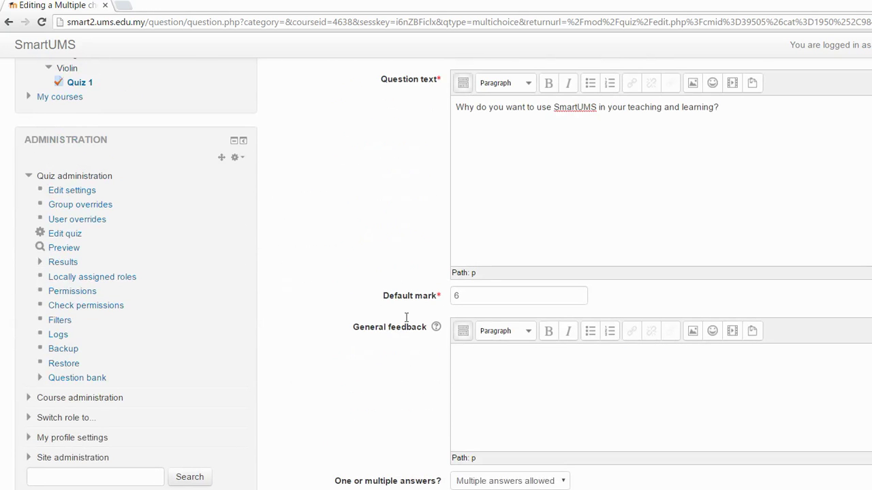
{"action": "scroll", "coordinate": [412, 399], "scroll_direction": "up", "scroll_amount": 2}
{"action": "scroll", "coordinate": [375, 277], "scroll_direction": "up", "scroll_amount": 2}
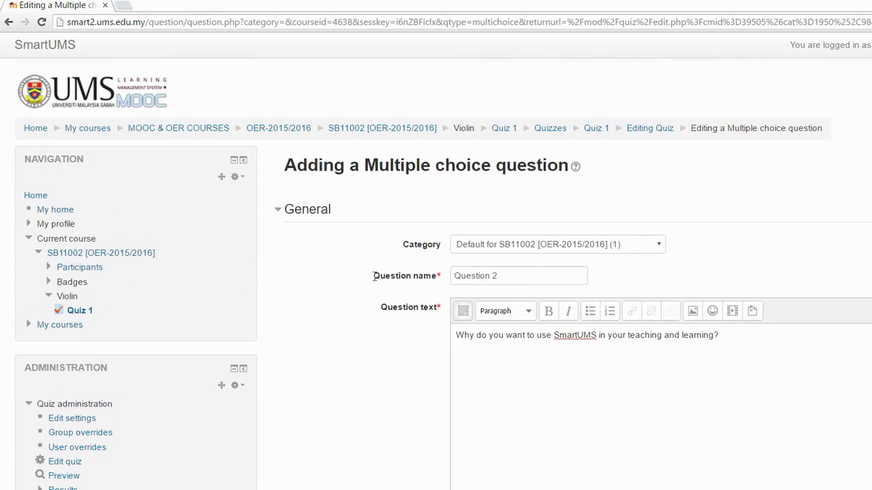
{"action": "scroll", "coordinate": [380, 354], "scroll_direction": "down", "scroll_amount": 2}
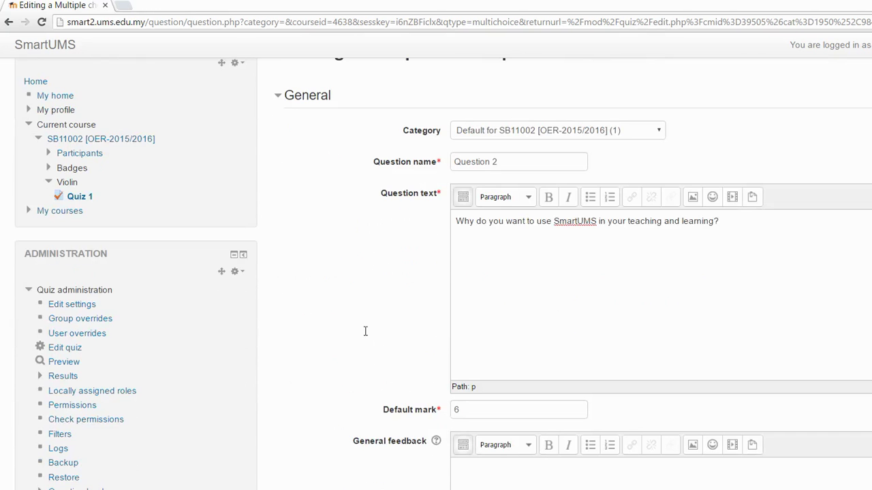
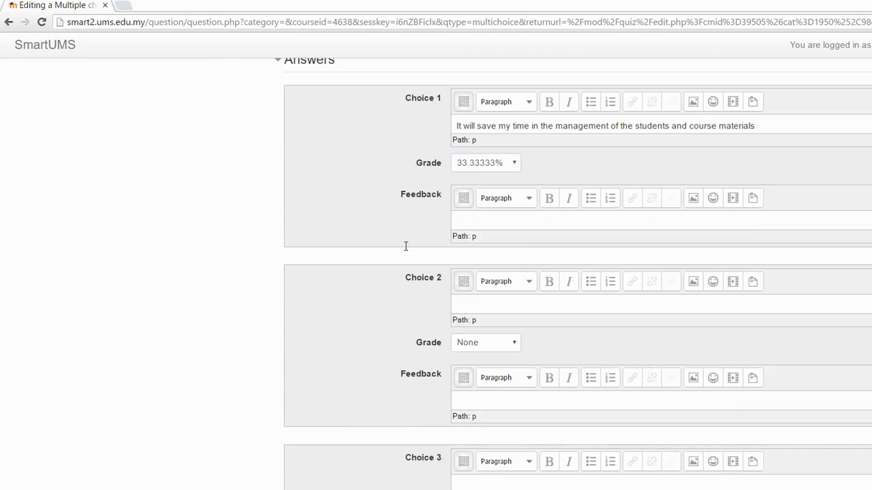
{"action": "type", "text": "do not need"}
{"action": "key", "text": "BackSpace"}
{"action": "key", "text": "BackSpace"}
{"action": "key", "text": "BackSpace"}
{"action": "key", "text": "BackSpace"}
{"action": "key", "text": "BackSpace"}
{"action": "key", "text": "BackSpace"}
{"action": "key", "text": "BackSpace"}
{"action": "key", "text": "BackSpace"}
{"action": "key", "text": "BackSpace"}
{"action": "key", "text": "BackSpace"}
{"action": "key", "text": "BackSpace"}
{"action": "key", "text": "BackSpace"}
{"action": "type", "text": "can skip the class by as"}
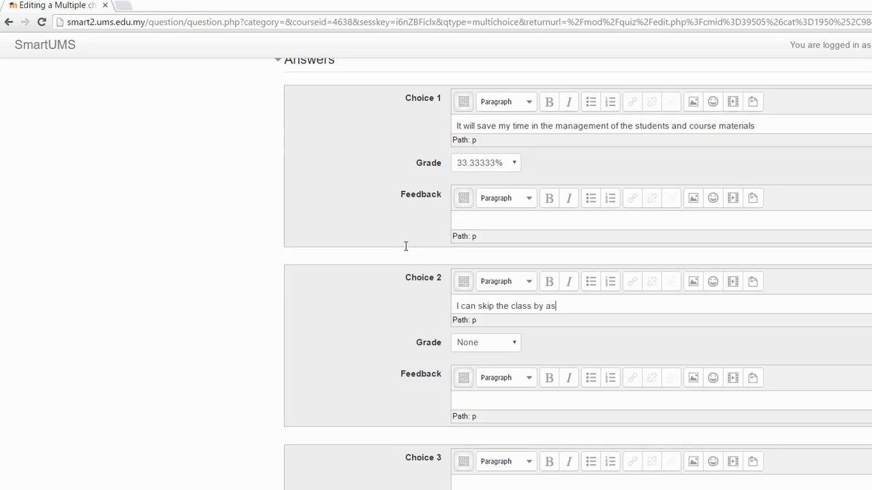
{"action": "type", "text": "king student to do the"}
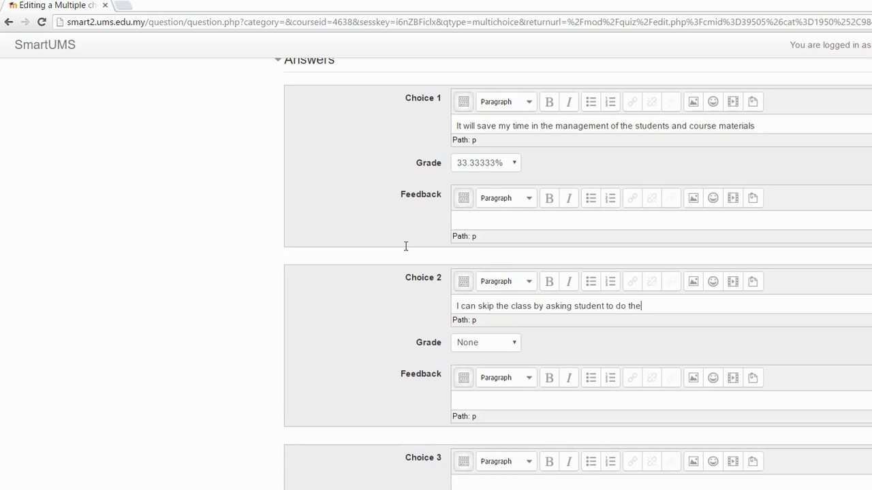
{"action": "key", "text": "BackSpace"}
{"action": "key", "text": "BackSpace"}
{"action": "key", "text": "BackSpace"}
{"action": "key", "text": "BackSpace"}
{"action": "key", "text": "BackSpace"}
{"action": "key", "text": "BackSpace"}
{"action": "type", "text": "learn themselve"}
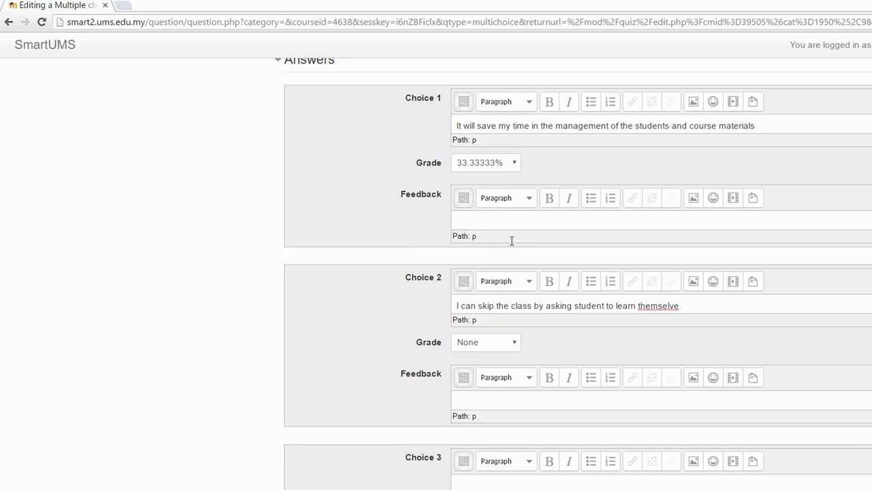
Replace "learn themselve" at the end of the Choice 2 text with "get the course materials from SmartUMS"
{"action": "key", "text": "shift+Left"}
{"action": "key", "text": "shift+Left"}
{"action": "key", "text": "shift+Left"}
{"action": "key", "text": "shift+Left"}
{"action": "key", "text": "shift+Left"}
{"action": "key", "text": "shift+Left"}
{"action": "key", "text": "shift+Left"}
{"action": "key", "text": "shift+Left"}
{"action": "key", "text": "shift+Left"}
{"action": "key", "text": "shift+Left"}
{"action": "key", "text": "shift+Left"}
{"action": "key", "text": "shift+Left"}
{"action": "key", "text": "shift+Left"}
{"action": "key", "text": "shift+Left"}
{"action": "key", "text": "shift+Left"}
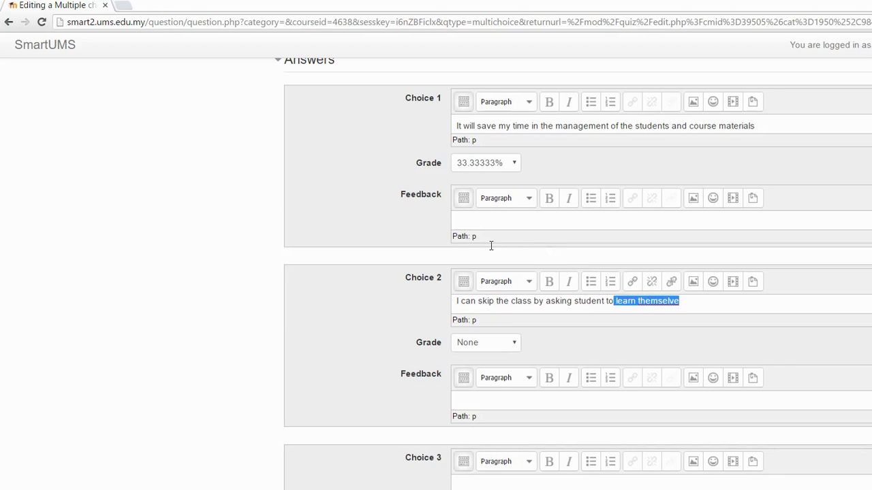
{"action": "type", "text": "get the course "}
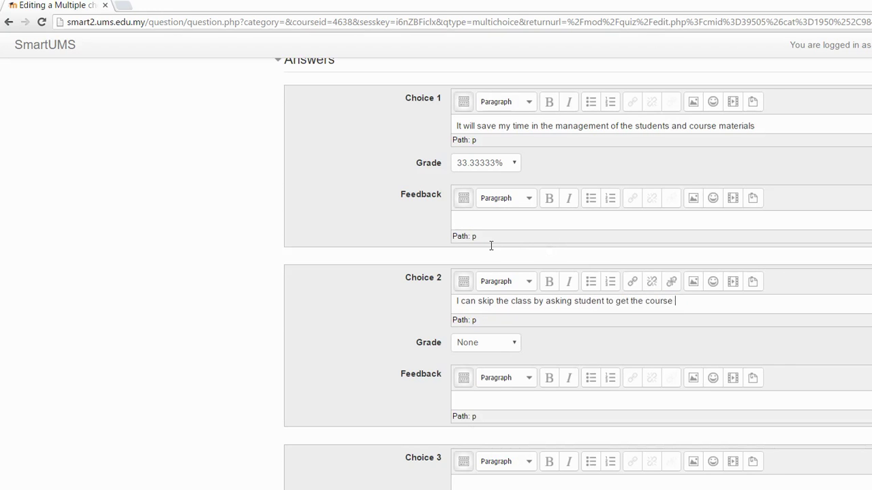
{"action": "type", "text": "materials from SmartUMS"}
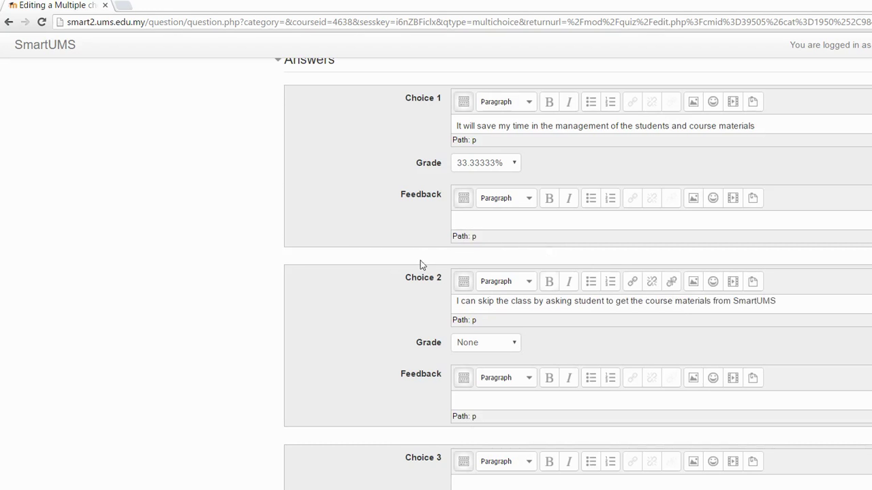
Enter "It is an useful tools to engage student in the learning" as the text of Choice 3
{"action": "scroll", "coordinate": [476, 273], "scroll_direction": "down", "scroll_amount": 3}
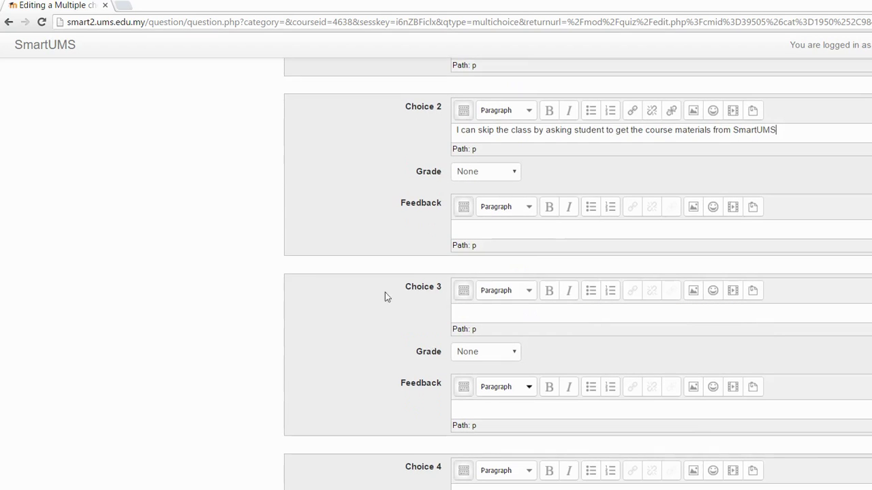
{"action": "key", "text": "Tab"}
{"action": "type", "text": "It is an useful to"}
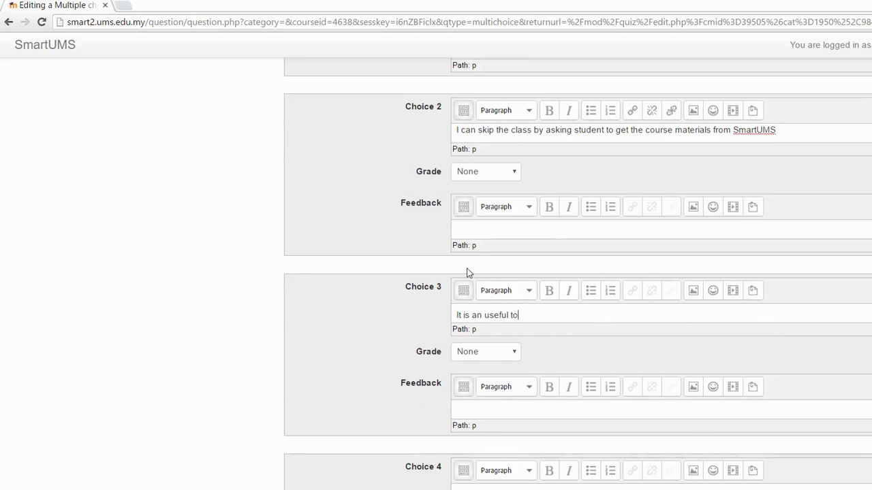
{"action": "type", "text": "ols to engagge"}
{"action": "key", "text": "BackSpace"}
{"action": "key", "text": "BackSpace"}
{"action": "key", "text": "BackSpace"}
{"action": "type", "text": "ge student in the learning"}
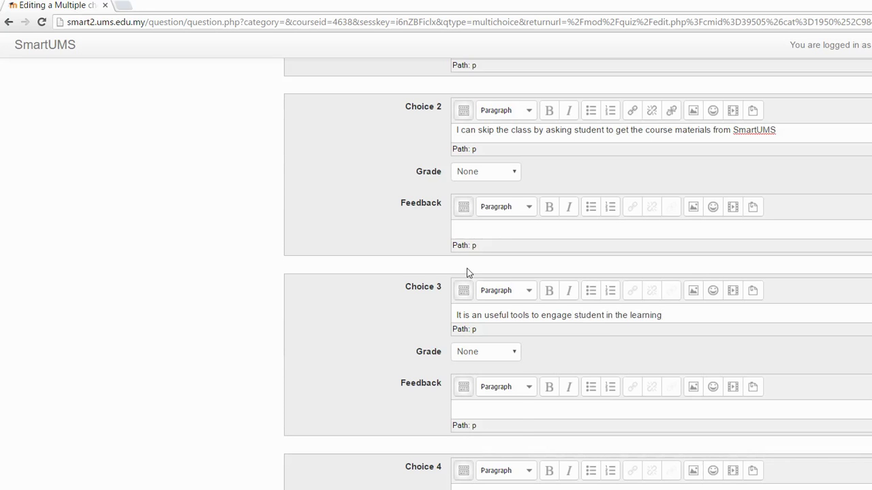
Set the grade of Choice 3 to 33.33333%
{"action": "key", "text": "Tab"}
{"action": "key", "text": "alt+Down"}
{"action": "key", "text": "7"}
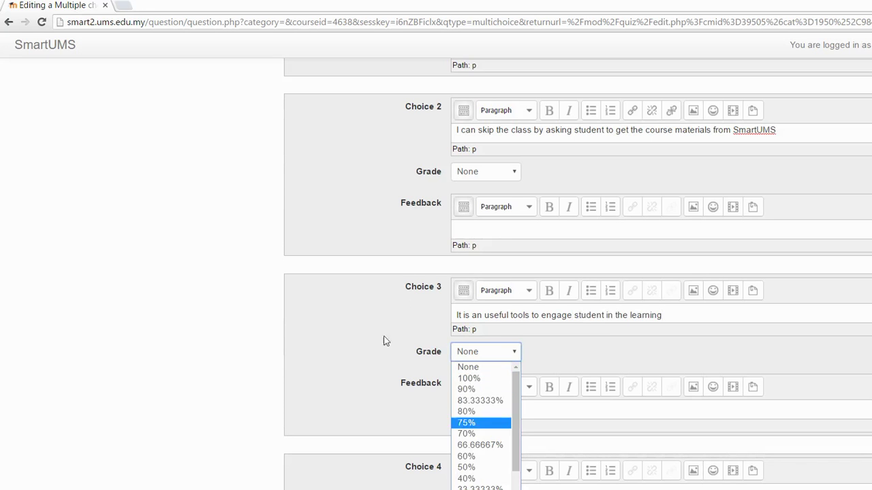
{"action": "key", "text": "3"}
{"action": "key", "text": "Return"}
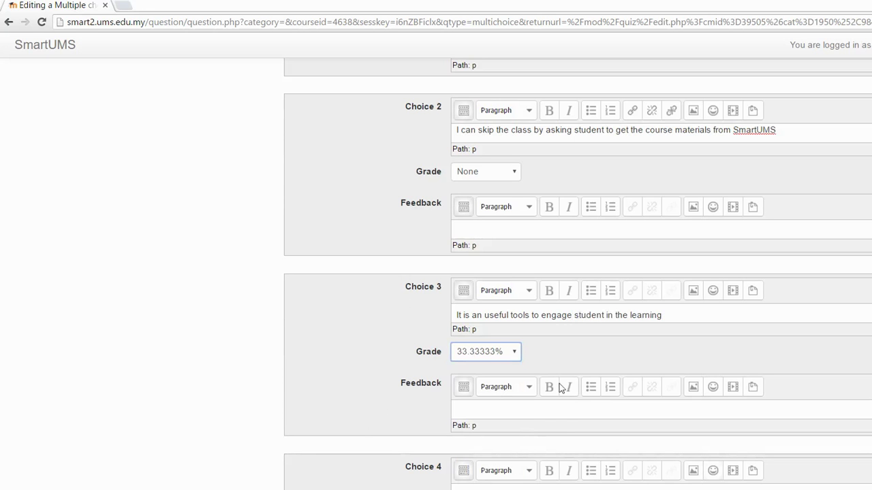
Enter "It is a KPI for me and UMS" as the text of Choice 4
{"action": "left_click", "coordinate": [379, 397]}
{"action": "left_click", "coordinate": [388, 183]}
{"action": "scroll", "coordinate": [397, 206], "scroll_direction": "up", "scroll_amount": 1}
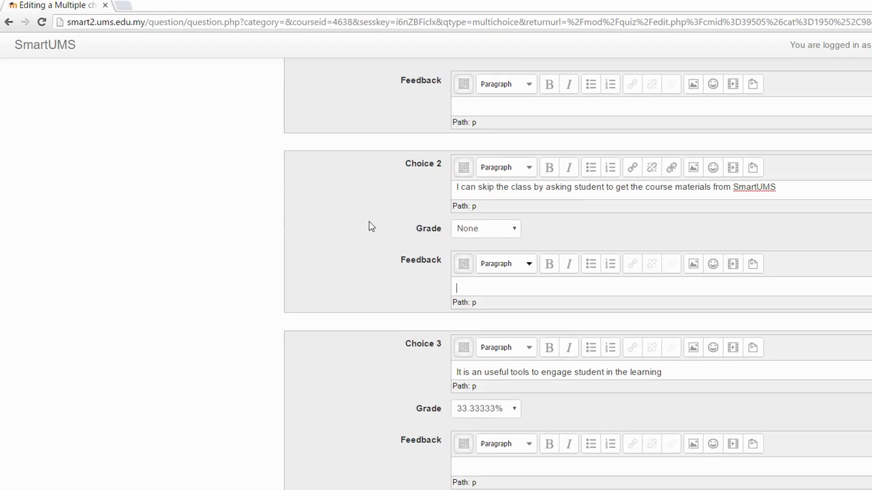
{"action": "scroll", "coordinate": [432, 316], "scroll_direction": "down", "scroll_amount": 2}
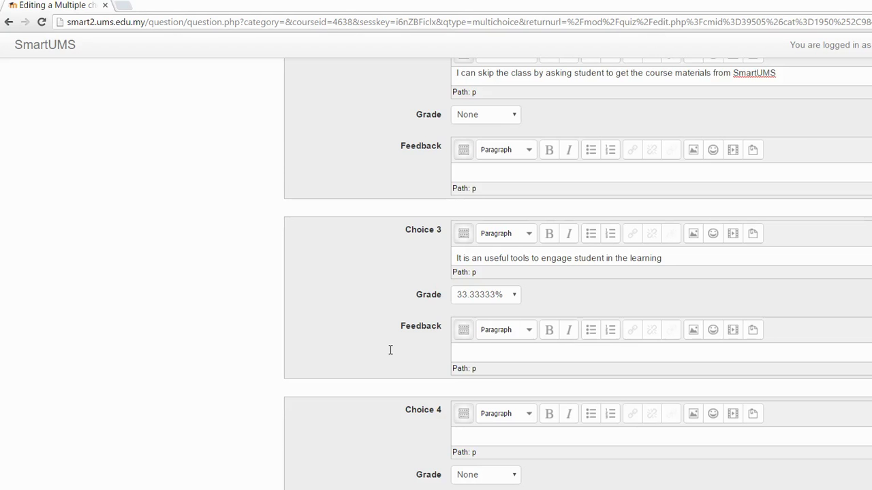
{"action": "type", "text": "It is a KPI for me and UMS"}
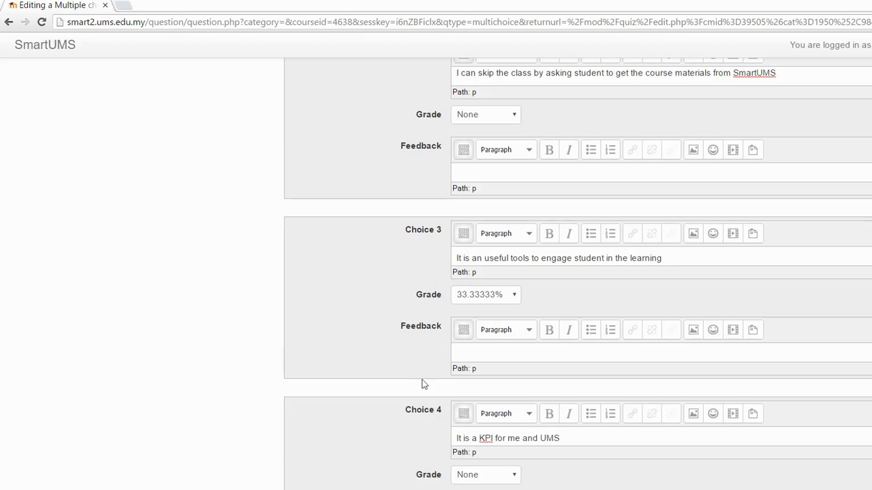
Enter "I can use it to monitor student learning progress" as the text of Choice 5
{"action": "scroll", "coordinate": [435, 386], "scroll_direction": "down", "scroll_amount": 2}
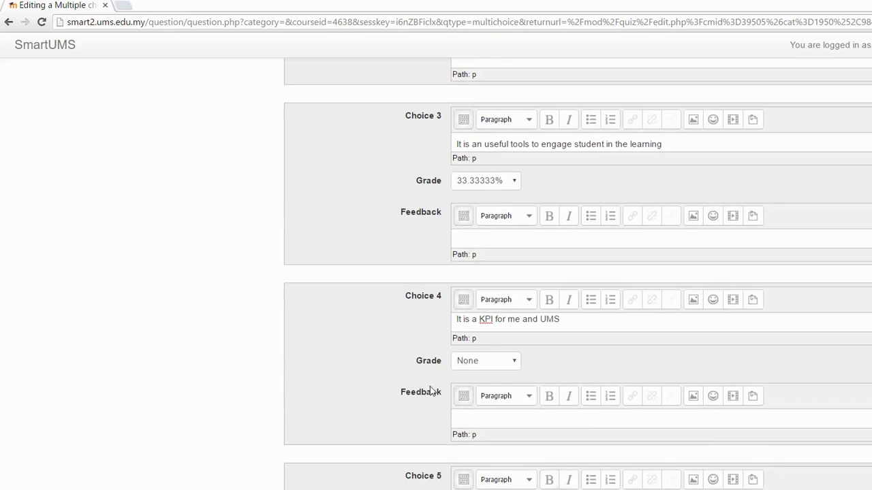
{"action": "scroll", "coordinate": [532, 378], "scroll_direction": "down", "scroll_amount": 4}
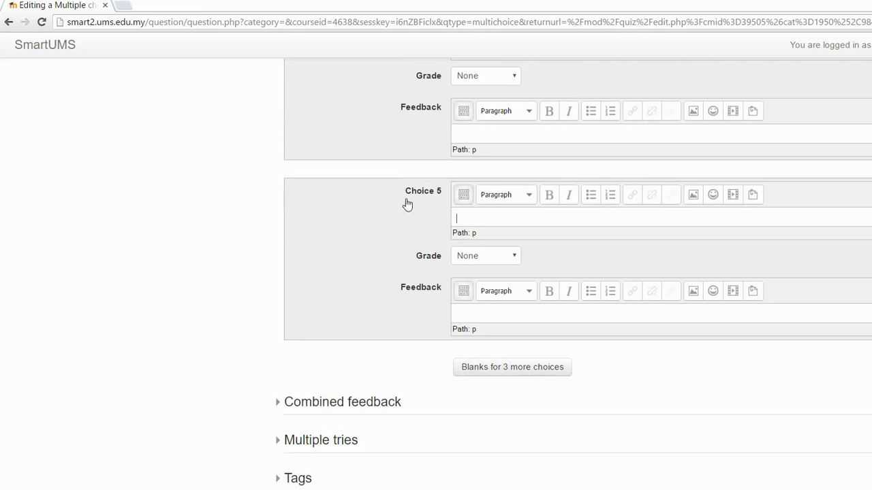
{"action": "scroll", "coordinate": [432, 262], "scroll_direction": "up", "scroll_amount": 2}
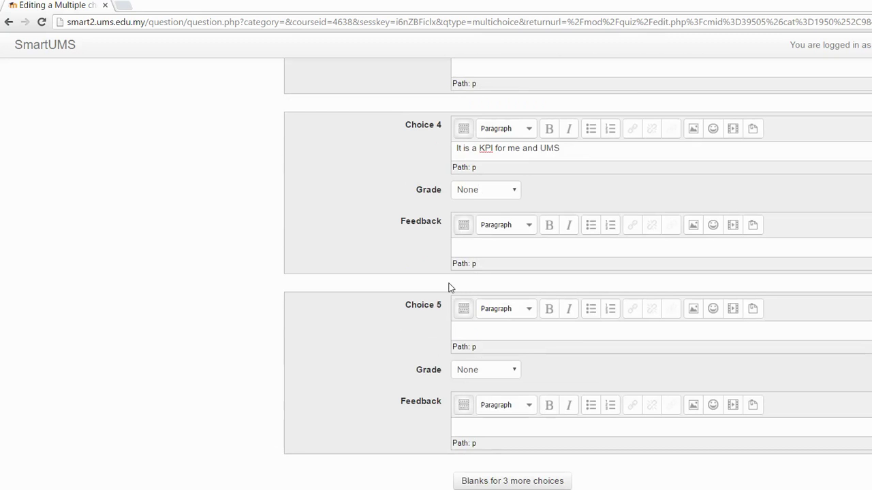
{"action": "type", "text": "I can use it to monitor student le"}
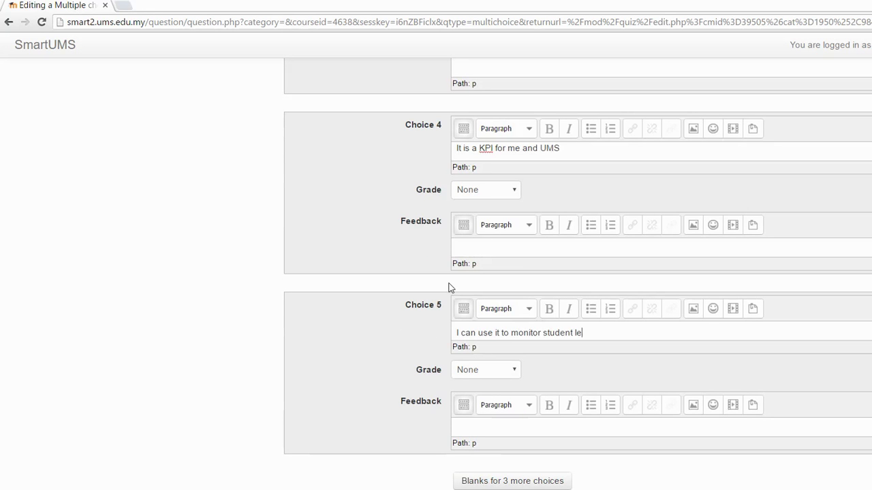
{"action": "type", "text": "arning progress"}
Set the grade of Choice 5 to 33.33333%
{"action": "key", "text": "Tab"}
{"action": "key", "text": "alt+Down"}
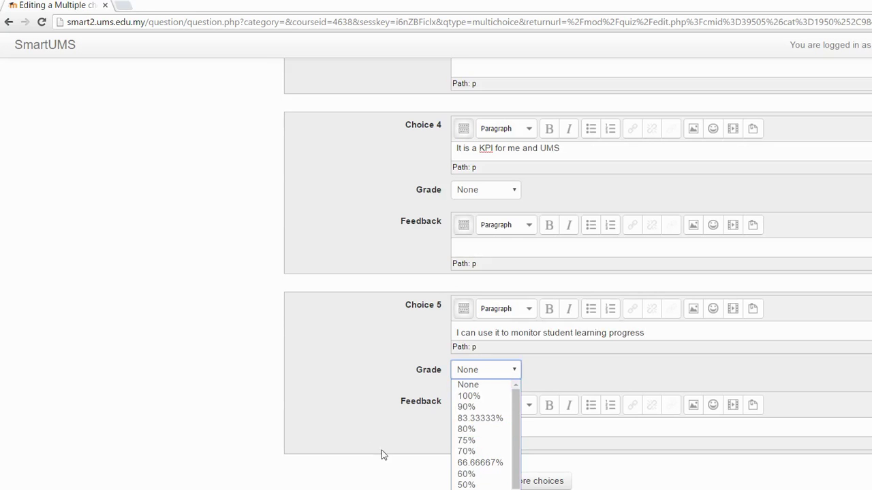
{"action": "key", "text": "3"}
{"action": "key", "text": "Return"}
Save the multiple choice question while staying in its editor, preview it, and close the preview
{"action": "scroll", "coordinate": [515, 377], "scroll_direction": "down", "scroll_amount": 3}
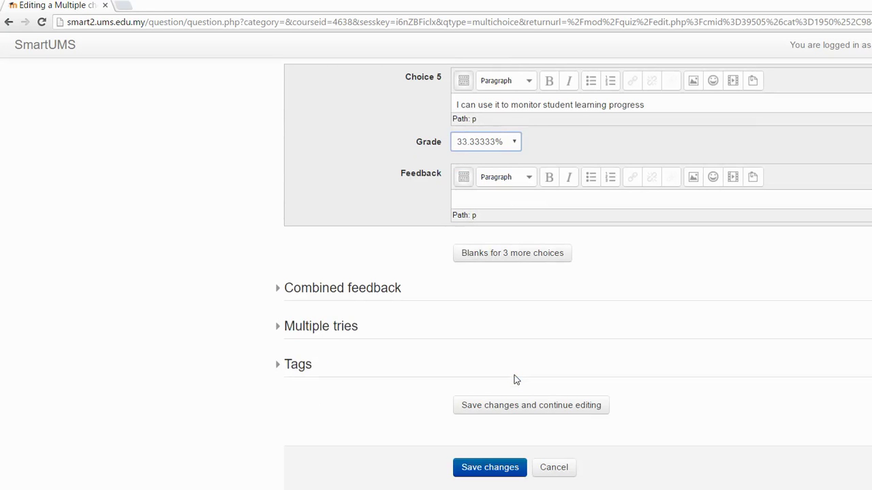
{"action": "scroll", "coordinate": [515, 379], "scroll_direction": "up", "scroll_amount": 1}
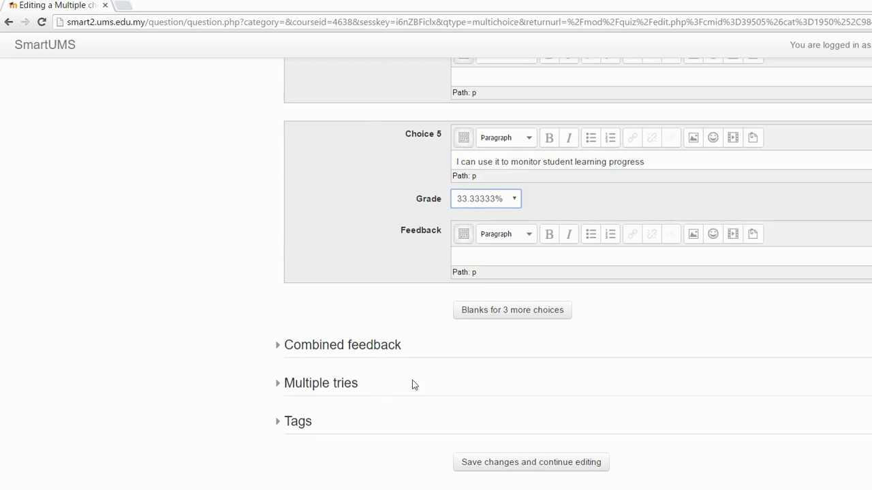
{"action": "key", "text": "Return"}
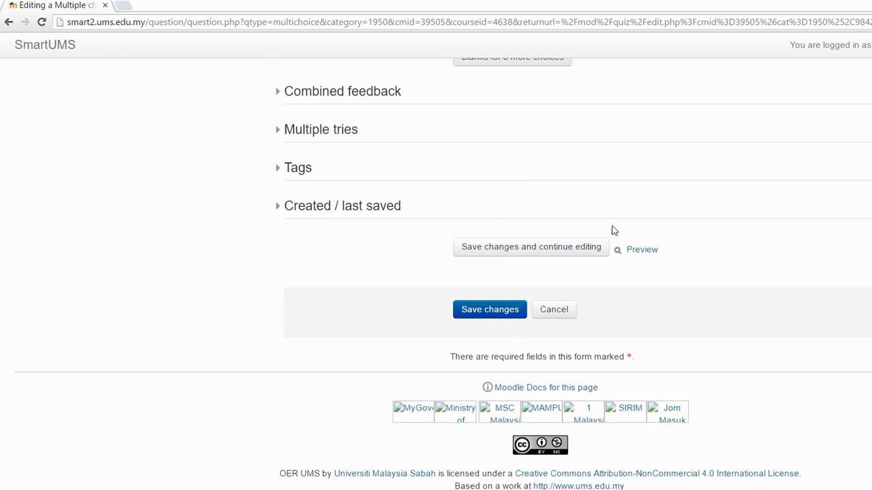
{"action": "scroll", "coordinate": [867, 409], "scroll_direction": "up", "scroll_amount": 14}
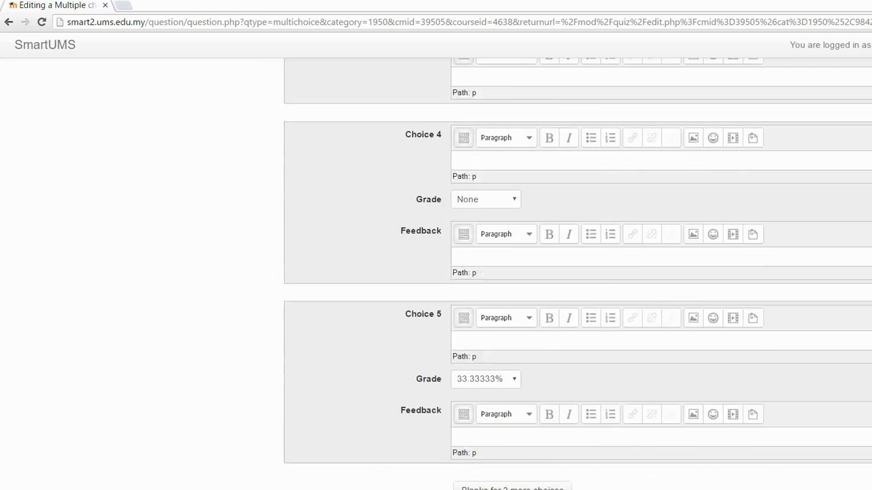
{"action": "scroll", "coordinate": [811, 411], "scroll_direction": "down", "scroll_amount": 13}
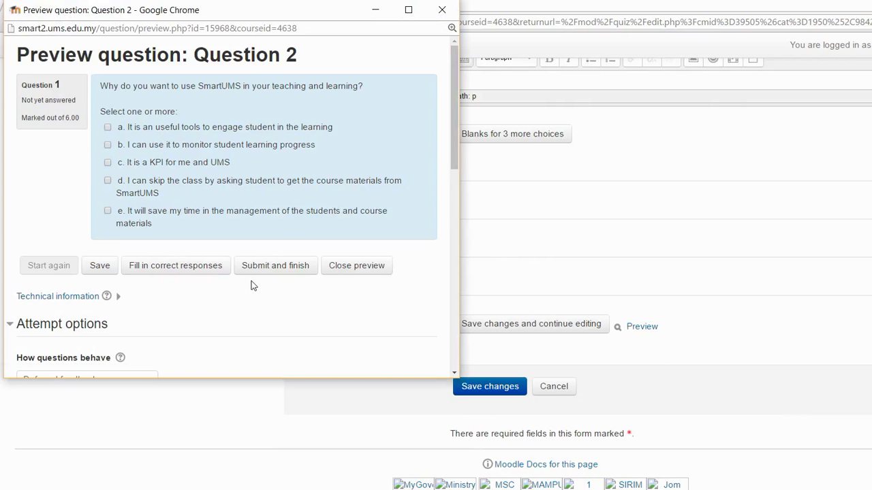
{"action": "left_click", "coordinate": [357, 265]}
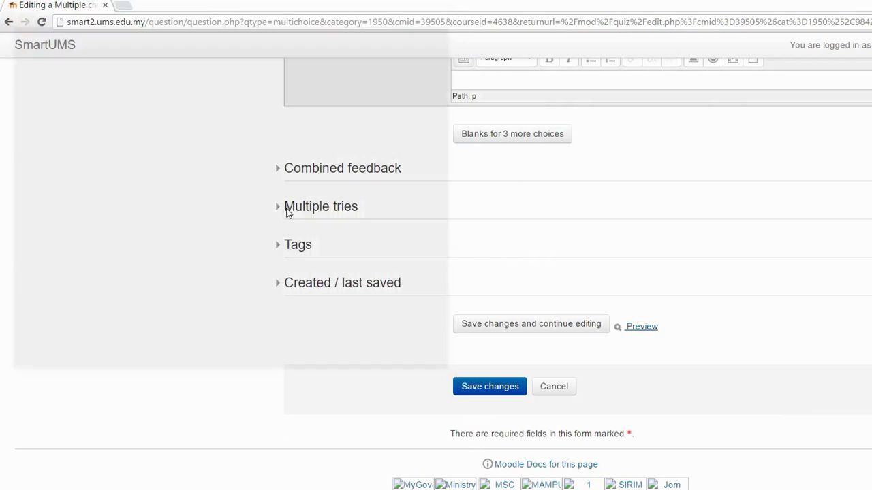
Save the question and return to the quiz, setting the marks to 2 for Question 1 and 6 for Question 2
{"action": "key", "text": "Tab"}
{"action": "key", "text": "Return"}
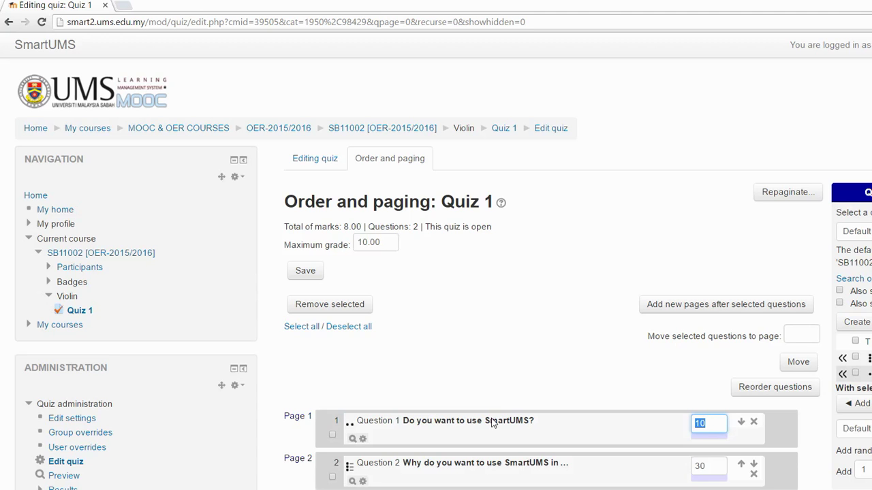
{"action": "type", "text": "2"}
{"action": "key", "text": "Tab"}
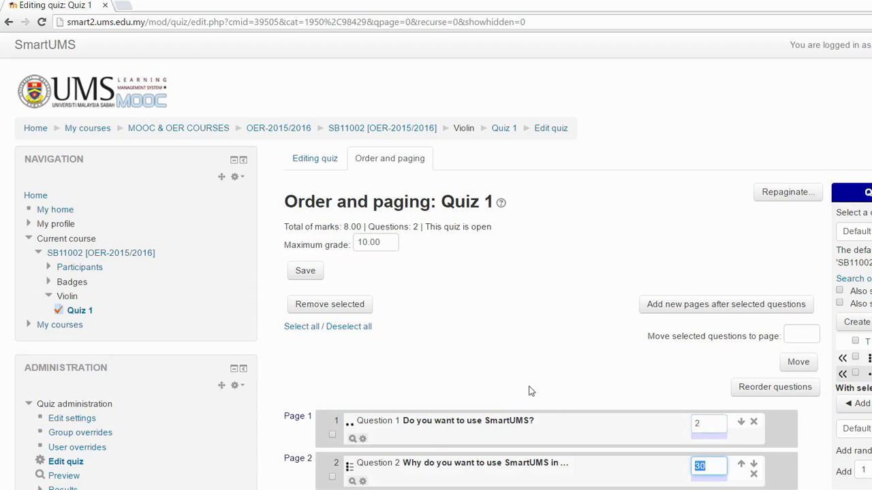
{"action": "type", "text": "6"}
Add a new question of type Matching to Quiz 1
{"action": "key", "text": "Return"}
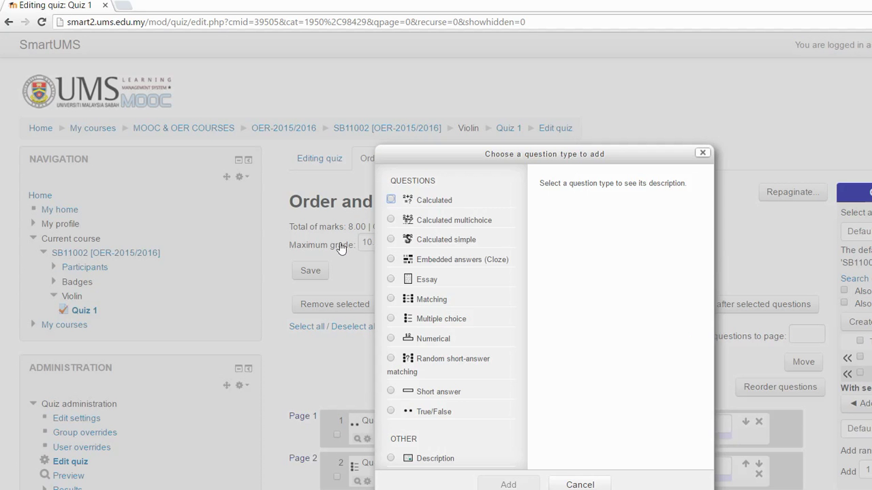
{"action": "key", "text": "Down"}
{"action": "key", "text": "Down"}
{"action": "key", "text": "Down"}
{"action": "key", "text": "Down"}
{"action": "key", "text": "Down"}
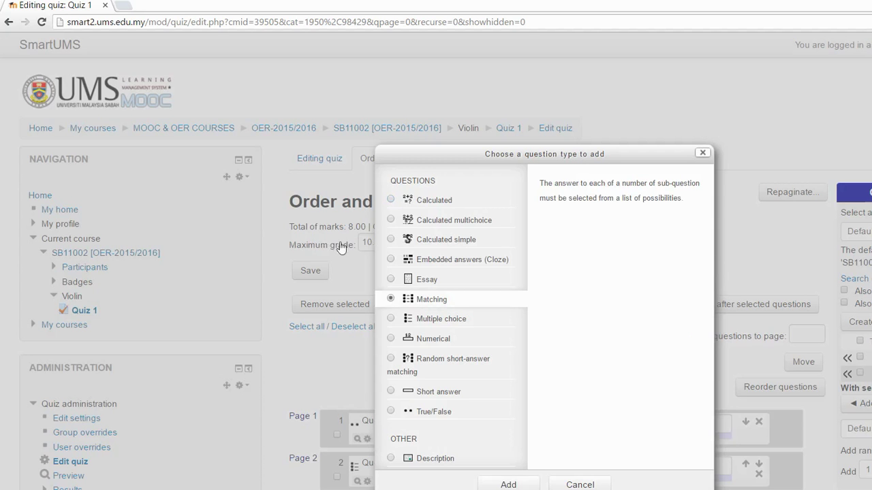
{"action": "key", "text": "Return"}
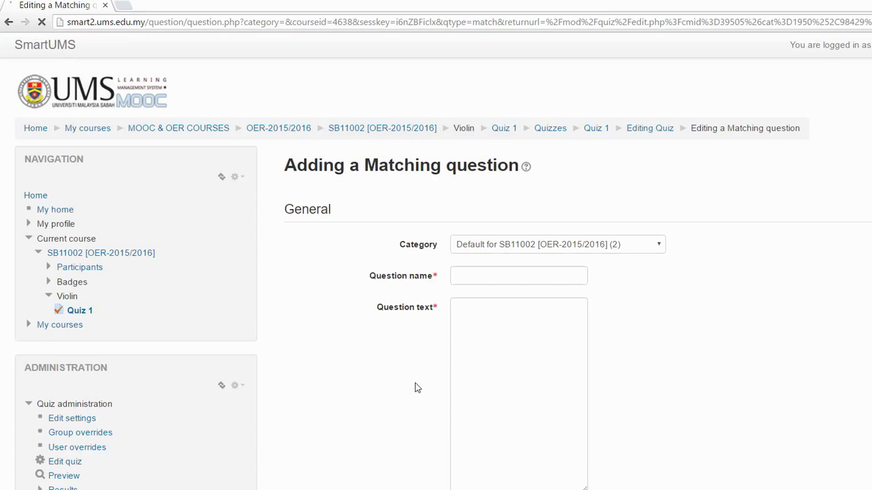
Name the matching question "Question 3"
{"action": "type", "text": "Q"}
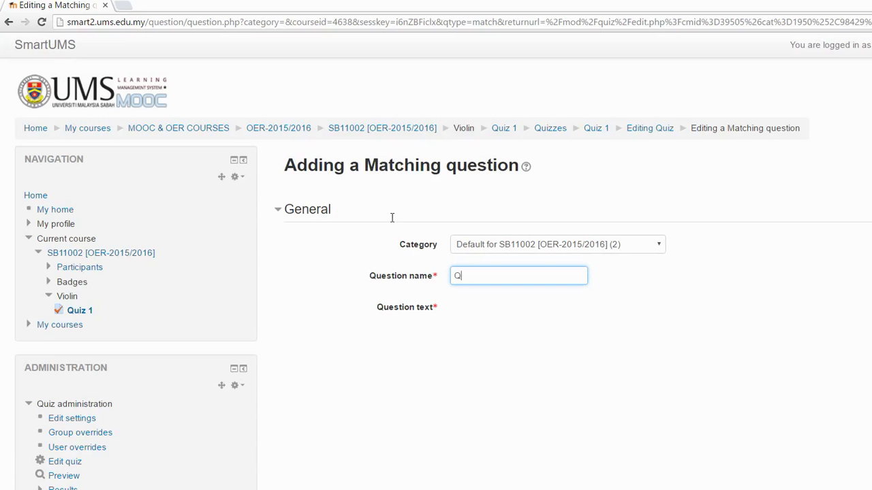
{"action": "type", "text": "uesion"}
{"action": "key", "text": "BackSpace"}
{"action": "key", "text": "BackSpace"}
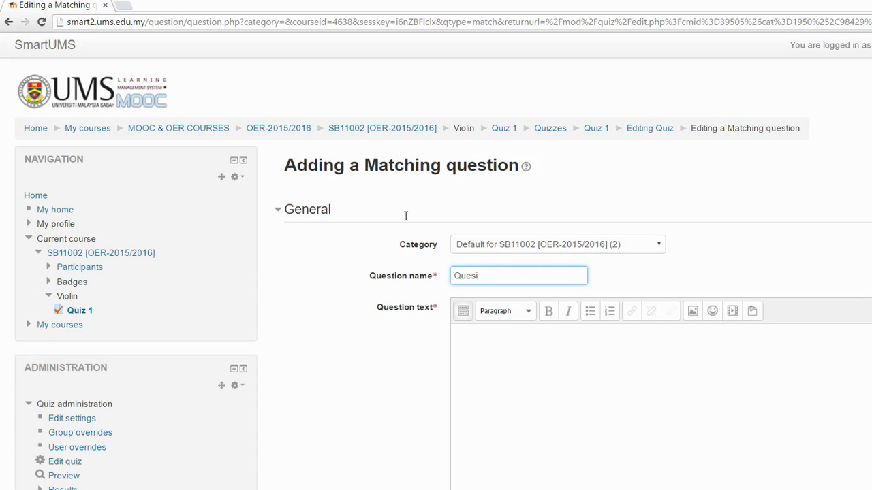
{"action": "type", "text": "tion 3"}
{"action": "key", "text": "Tab"}
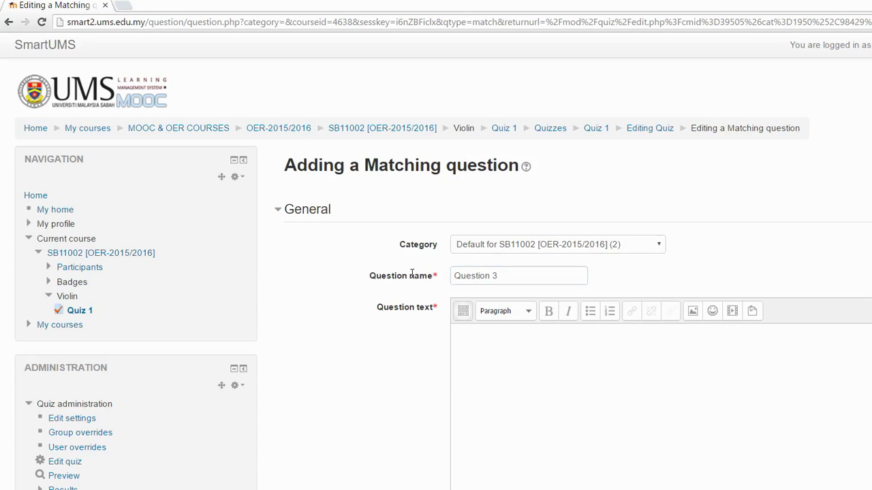
Enter "E-learning KPI for UMS:" as the question text and set the default mark to 2
{"action": "type", "text": "E-learning KPI for UMS:"}
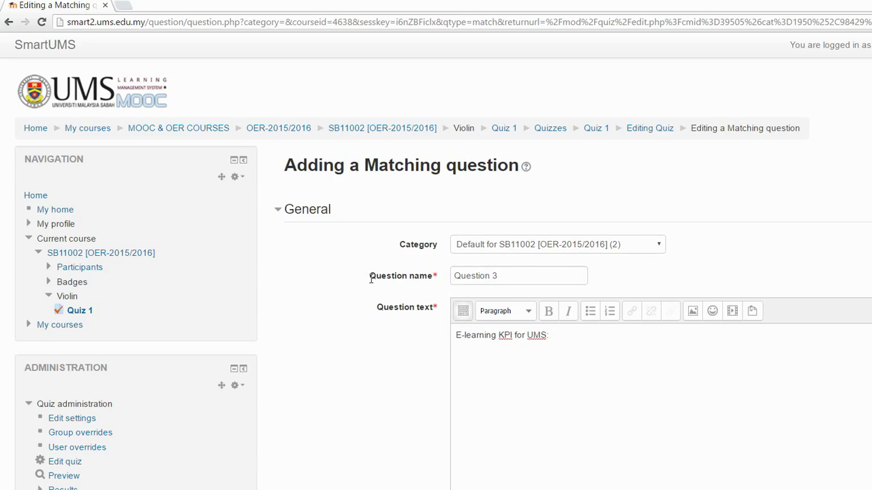
{"action": "scroll", "coordinate": [410, 323], "scroll_direction": "down", "scroll_amount": 5}
{"action": "key", "text": "Tab"}
{"action": "type", "text": "8"}
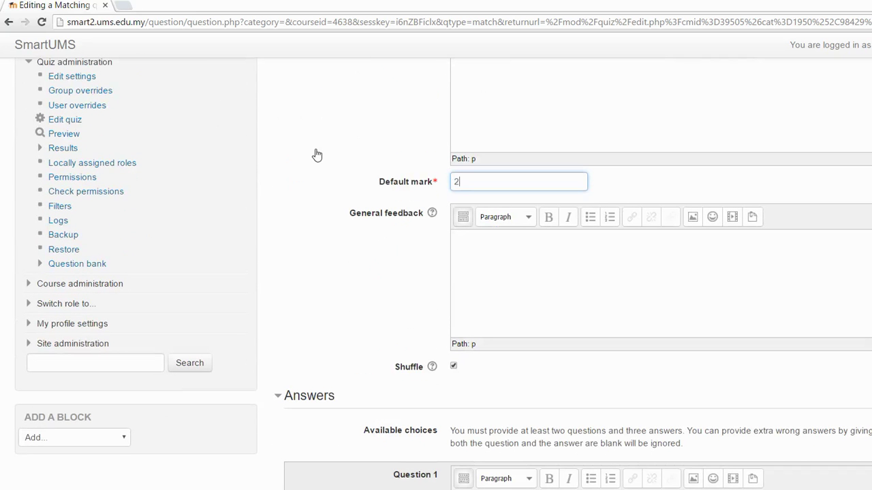
Review the available-choices instructions for the matching answers and enter "KPI Blended Learning" as the text of Question 1
{"action": "scroll", "coordinate": [361, 308], "scroll_direction": "down", "scroll_amount": 3}
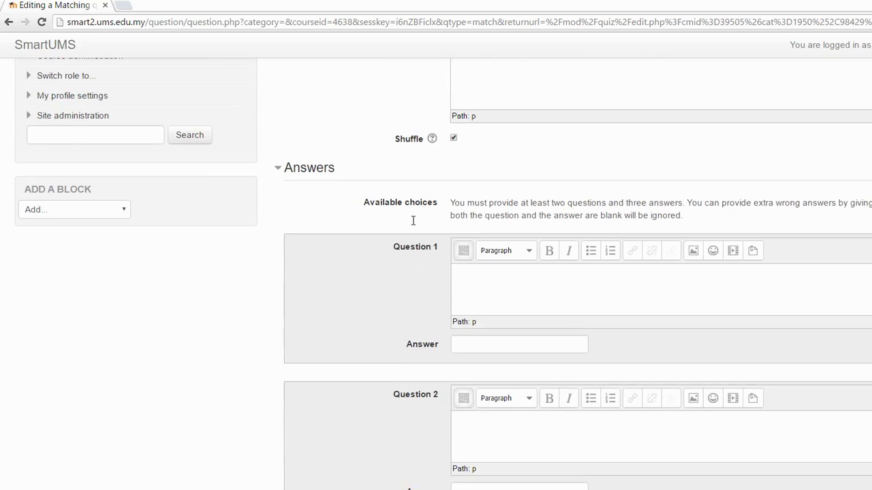
{"action": "scroll", "coordinate": [412, 220], "scroll_direction": "down", "scroll_amount": 3}
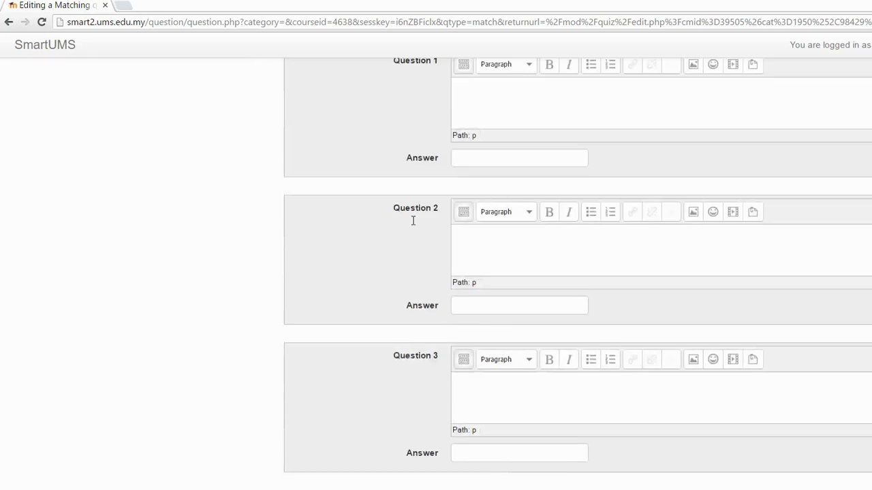
{"action": "scroll", "coordinate": [412, 220], "scroll_direction": "up", "scroll_amount": 3}
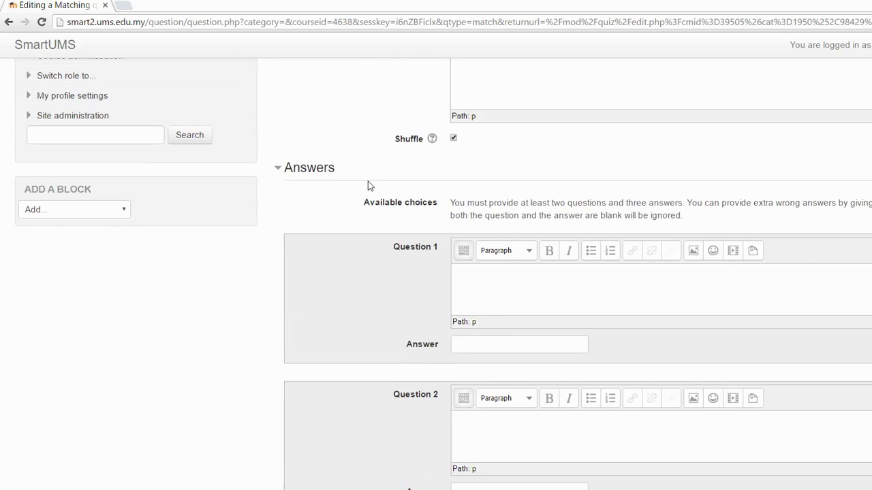
{"action": "left_click_drag", "start_coordinate": [360, 160], "coordinate": [547, 166]}
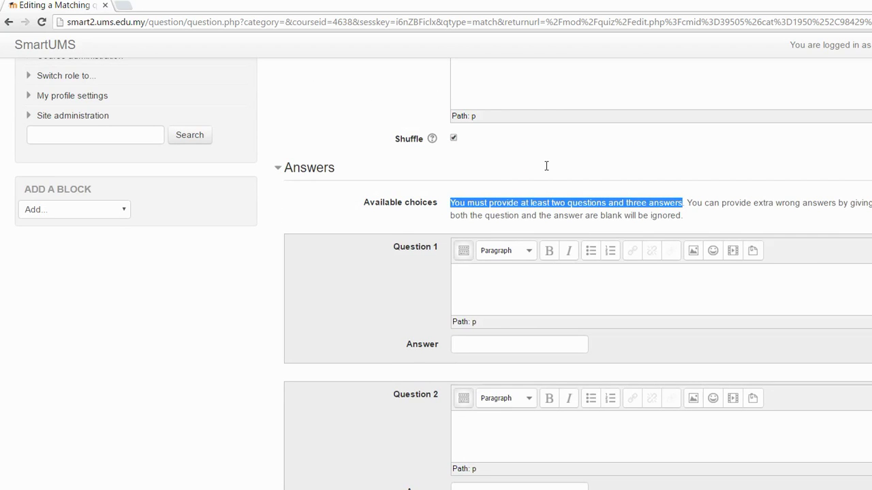
{"action": "left_click", "coordinate": [410, 235]}
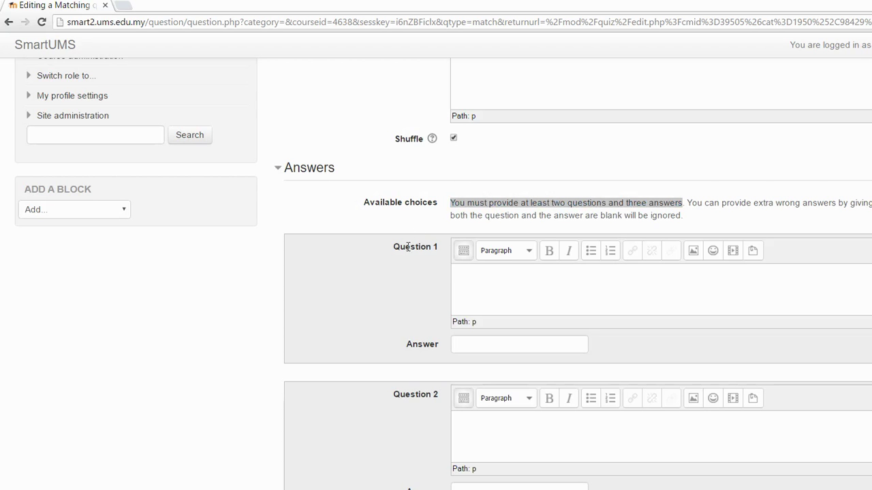
{"action": "type", "text": "KPI Blended Learning"}
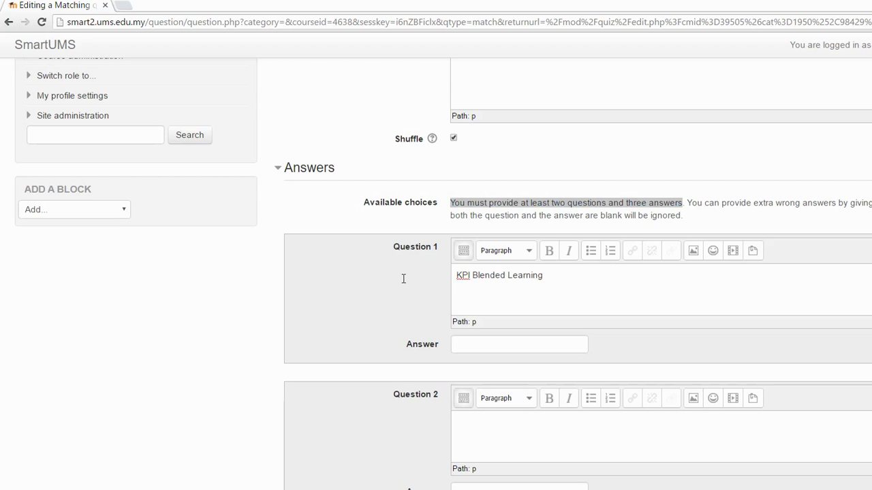
Set the answer of Question 1 to "50%", and fill Question 2 with "KPI OER" and the answer "25 courses"
{"action": "key", "text": "Tab"}
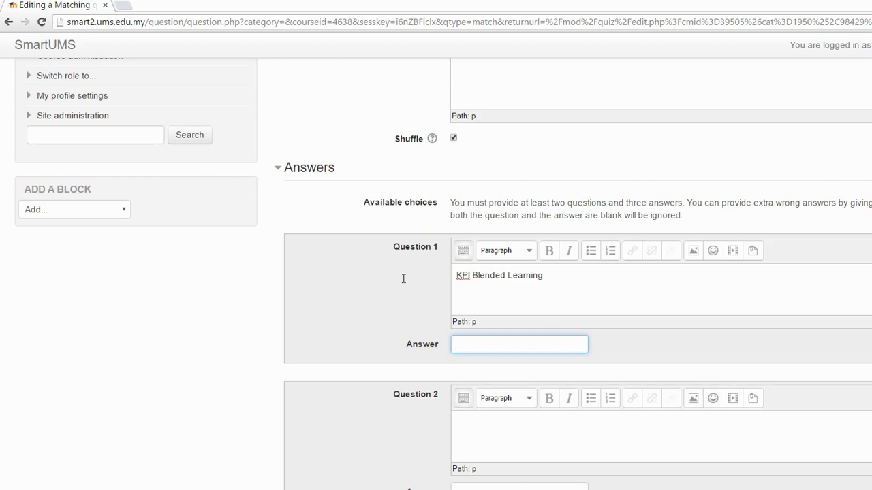
{"action": "type", "text": "50%"}
{"action": "key", "text": "Tab"}
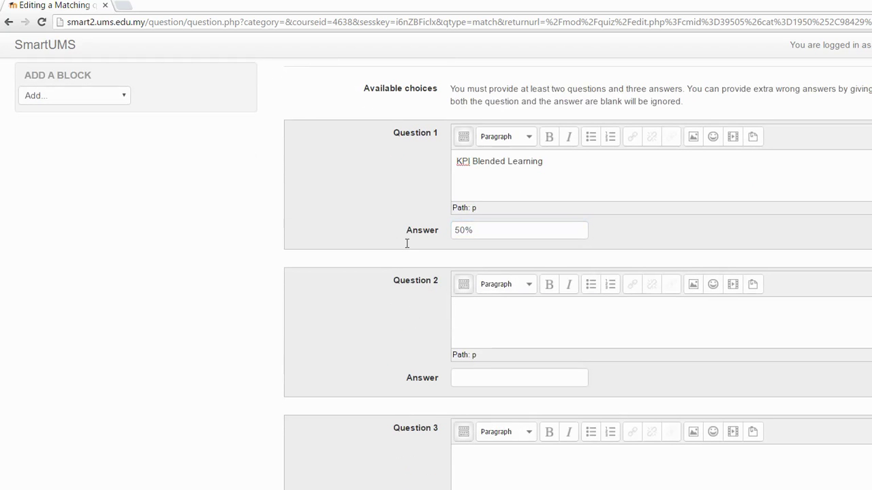
{"action": "type", "text": "KPI OER"}
{"action": "key", "text": "Tab"}
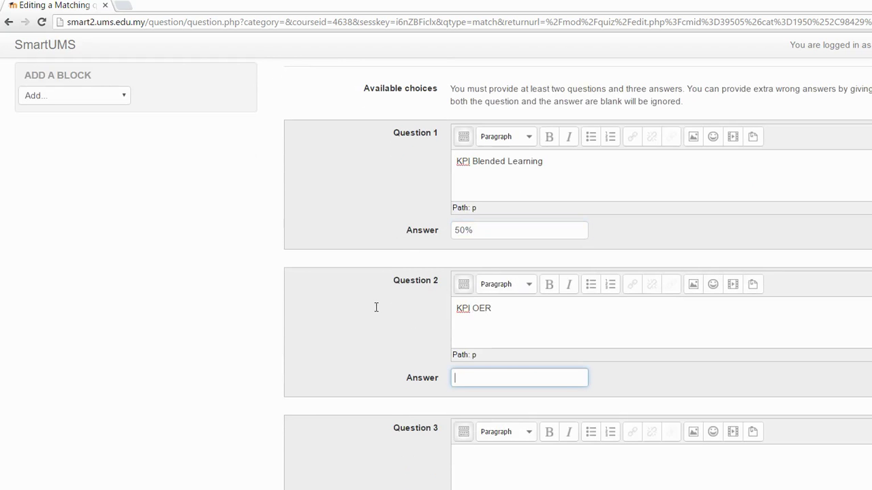
{"action": "type", "text": "25 courses"}
Enter "5 course" as an extra answer for Question 3, leaving its question text blank
{"action": "left_click", "coordinate": [406, 423]}
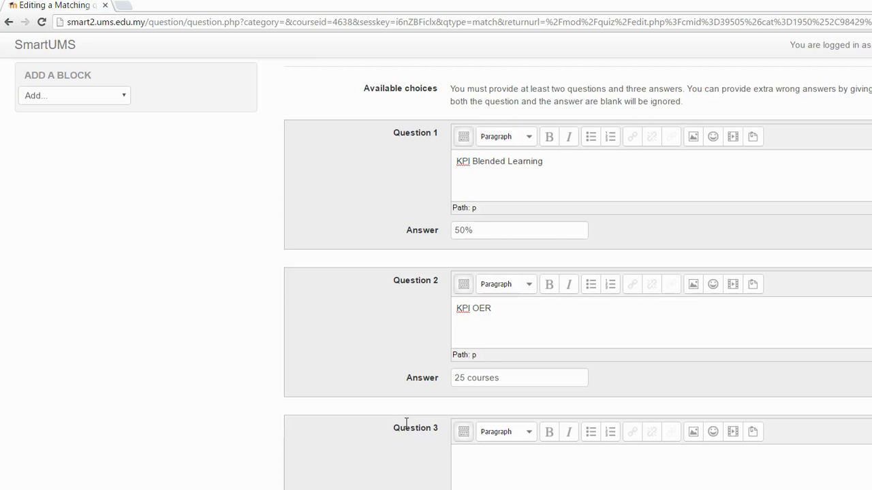
{"action": "scroll", "coordinate": [502, 431], "scroll_direction": "down", "scroll_amount": 3}
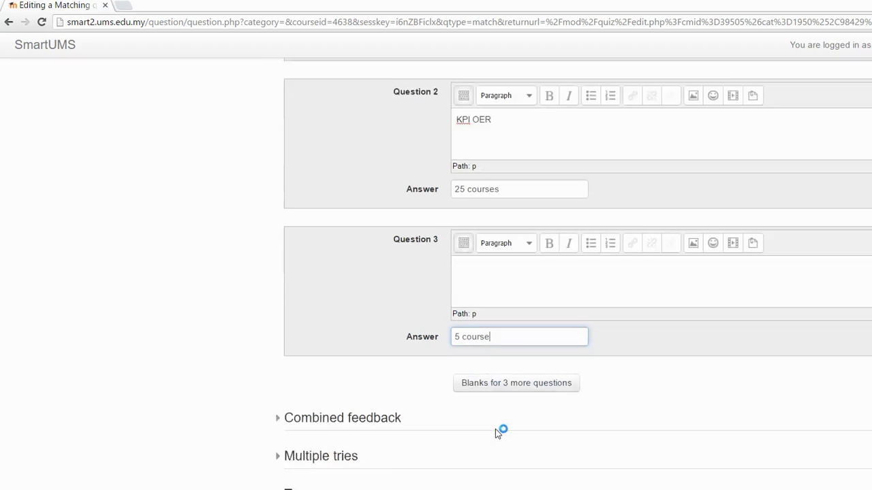
{"action": "scroll", "coordinate": [441, 329], "scroll_direction": "up", "scroll_amount": 3}
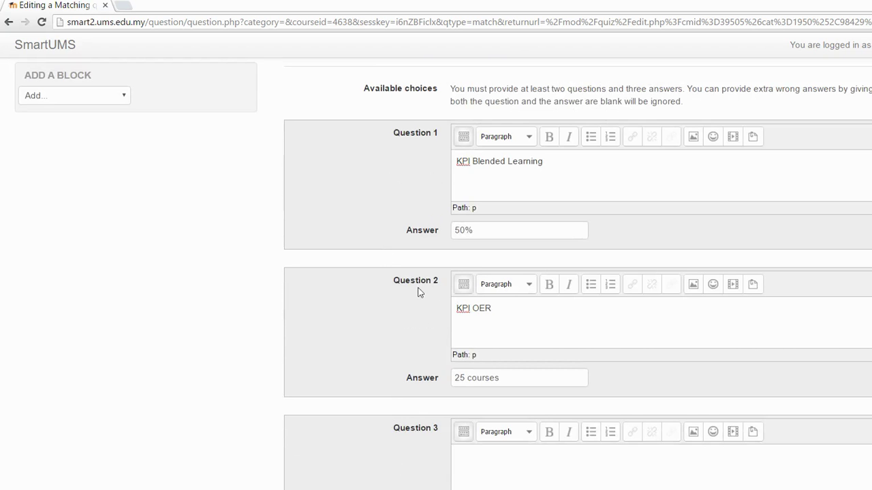
{"action": "scroll", "coordinate": [197, 323], "scroll_direction": "down", "scroll_amount": 3}
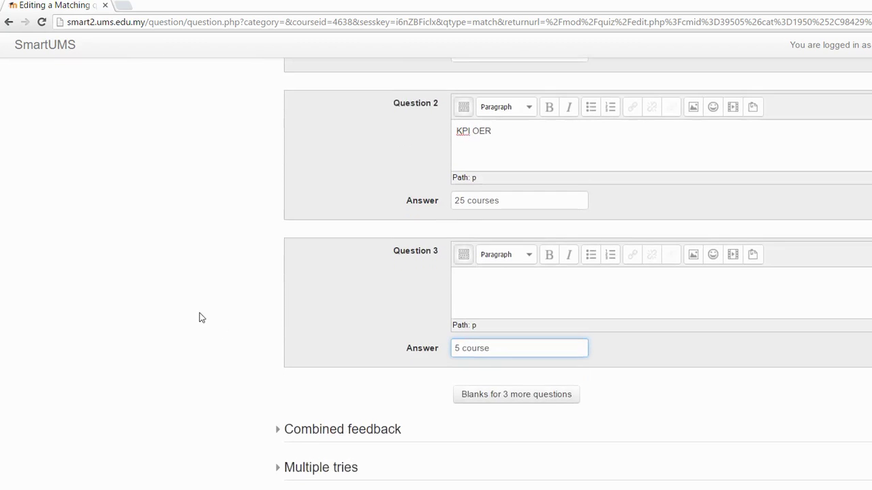
Save the matching question while keeping it open for editing, and open its preview
{"action": "key", "text": "Return"}
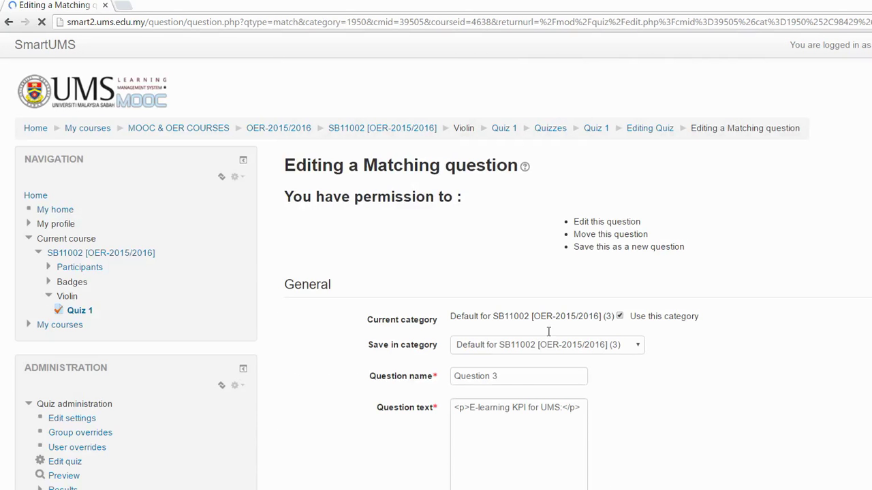
{"action": "scroll", "coordinate": [582, 298], "scroll_direction": "down", "scroll_amount": 6}
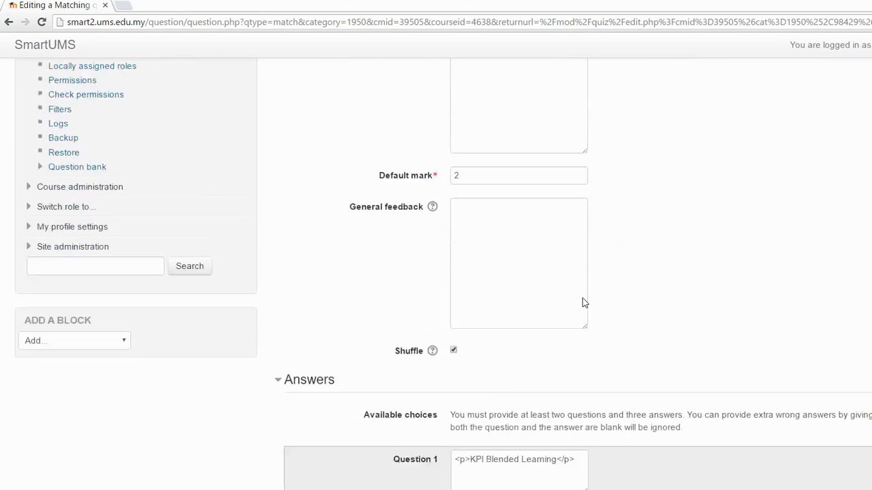
{"action": "scroll", "coordinate": [582, 297], "scroll_direction": "down", "scroll_amount": 2}
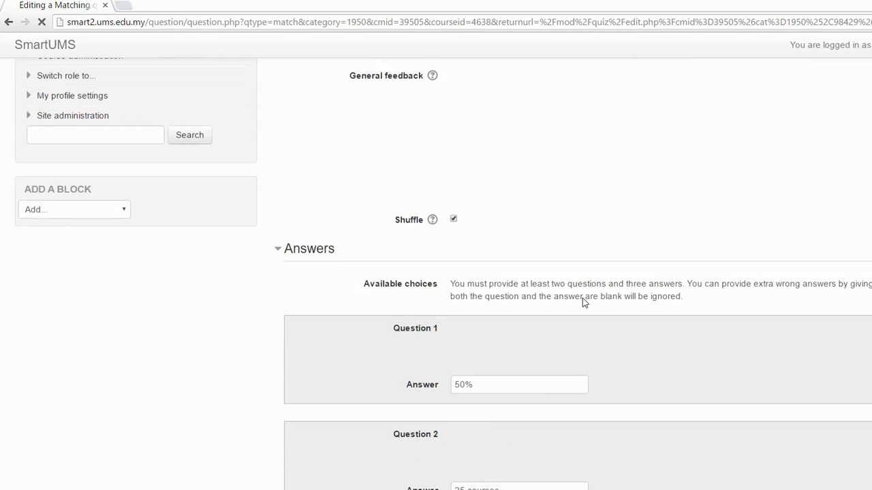
{"action": "scroll", "coordinate": [582, 297], "scroll_direction": "down", "scroll_amount": 3}
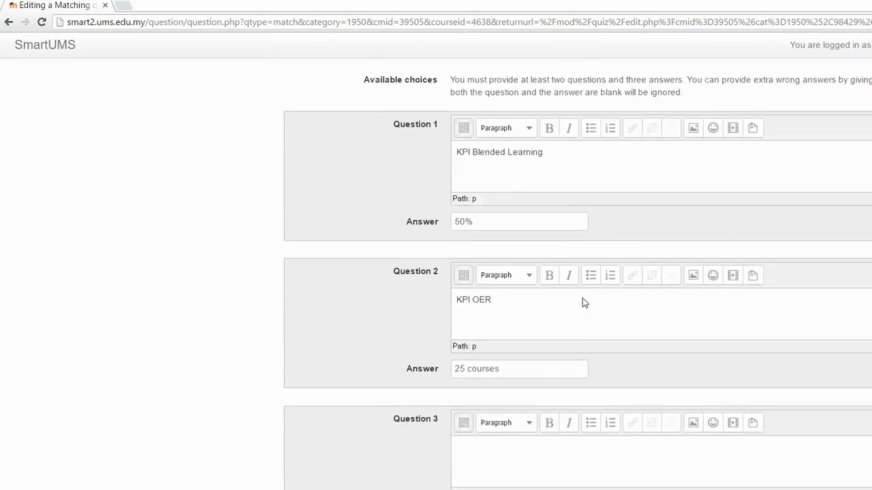
{"action": "scroll", "coordinate": [582, 297], "scroll_direction": "down", "scroll_amount": 6}
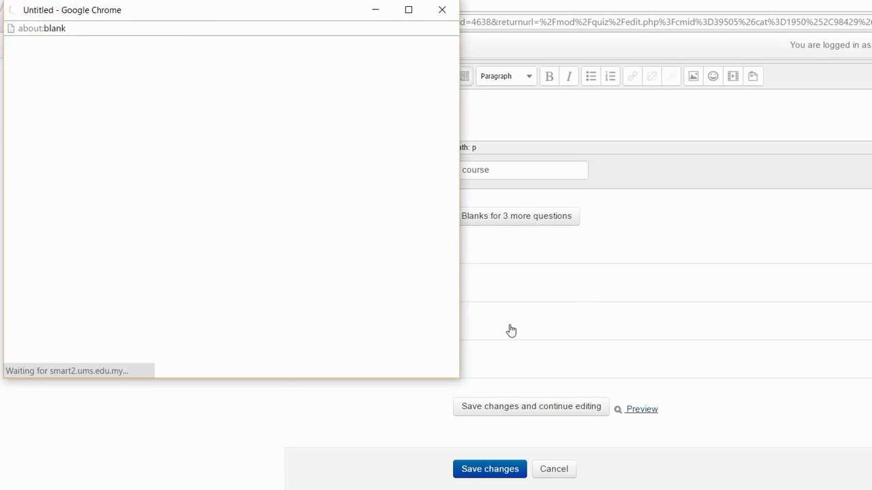
Examine the answer choices offered for KPI OER and KPI Blended Learning in the question preview
{"action": "left_click", "coordinate": [204, 115]}
{"action": "key", "text": "Escape"}
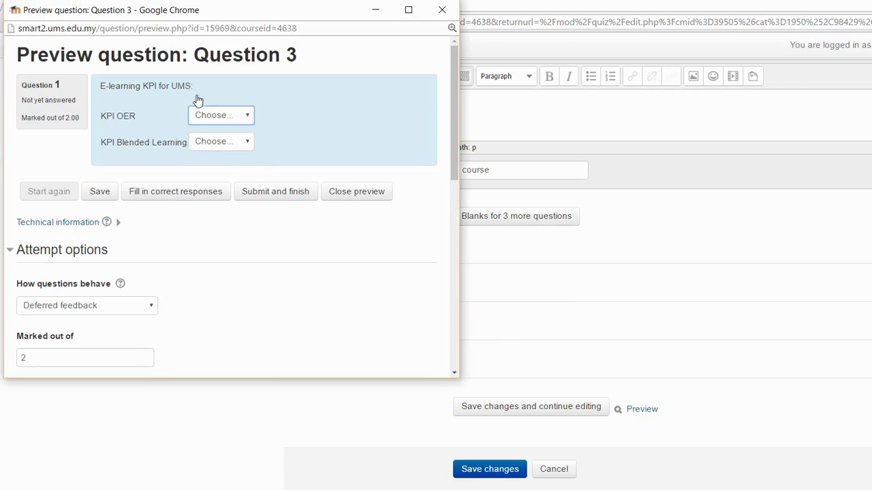
{"action": "key", "text": "Tab"}
{"action": "key", "text": "alt+Down"}
{"action": "key", "text": "Escape"}
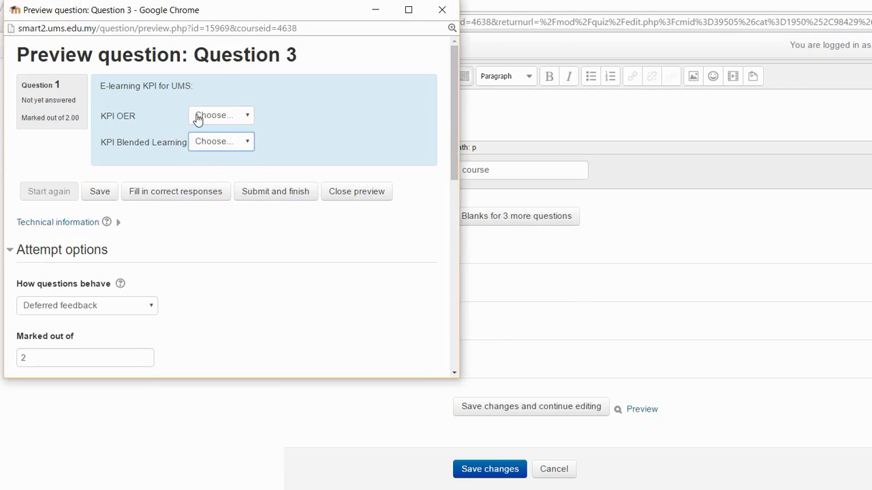
Close the preview and save the matching question, checking the question list on Quiz 1's order and paging page
{"action": "left_click", "coordinate": [347, 191]}
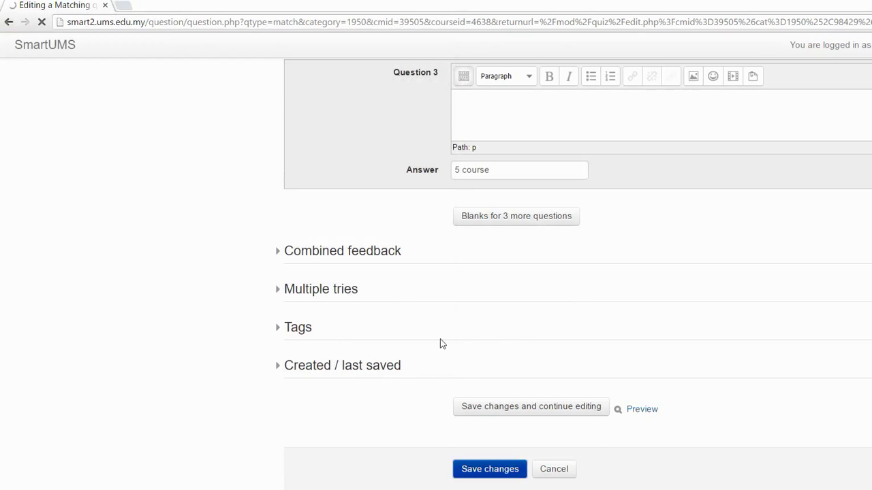
{"action": "scroll", "coordinate": [444, 337], "scroll_direction": "up", "scroll_amount": 15}
{"action": "scroll", "coordinate": [444, 338], "scroll_direction": "down", "scroll_amount": 3}
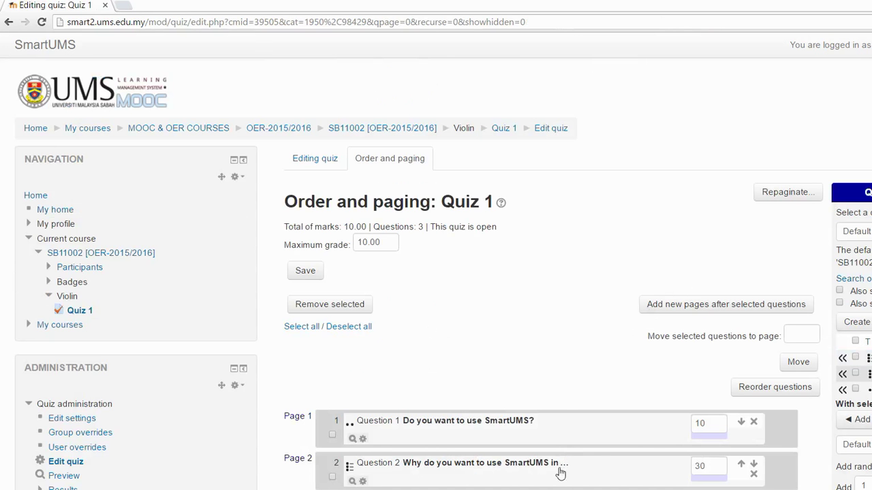
{"action": "scroll", "coordinate": [723, 433], "scroll_direction": "down", "scroll_amount": 3}
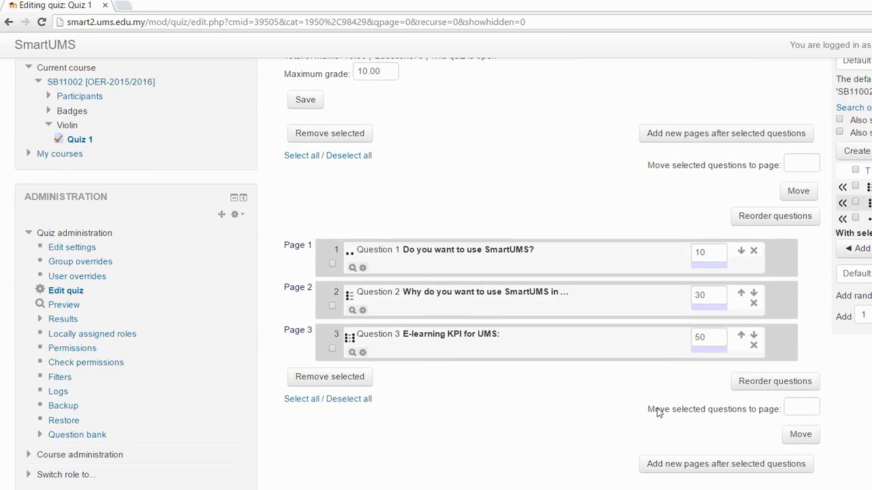
{"action": "scroll", "coordinate": [739, 346], "scroll_direction": "up", "scroll_amount": 3}
{"action": "scroll", "coordinate": [741, 348], "scroll_direction": "up", "scroll_amount": 1}
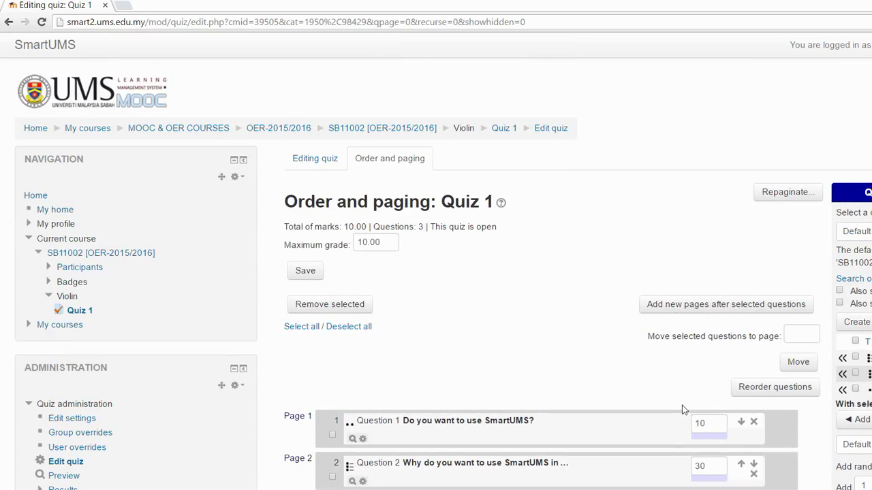
Save the order and paging settings of Quiz 1
{"action": "left_click", "coordinate": [305, 270]}
{"action": "scroll", "coordinate": [455, 269], "scroll_direction": "down", "scroll_amount": 3}
{"action": "scroll", "coordinate": [452, 270], "scroll_direction": "down", "scroll_amount": 1}
{"action": "scroll", "coordinate": [451, 271], "scroll_direction": "up", "scroll_amount": 5}
{"action": "key", "text": "Return"}
Turn editing off on the SB11002 [OER-2015/2016] course page and log out of the lecturer account
{"action": "left_click", "coordinate": [368, 128]}
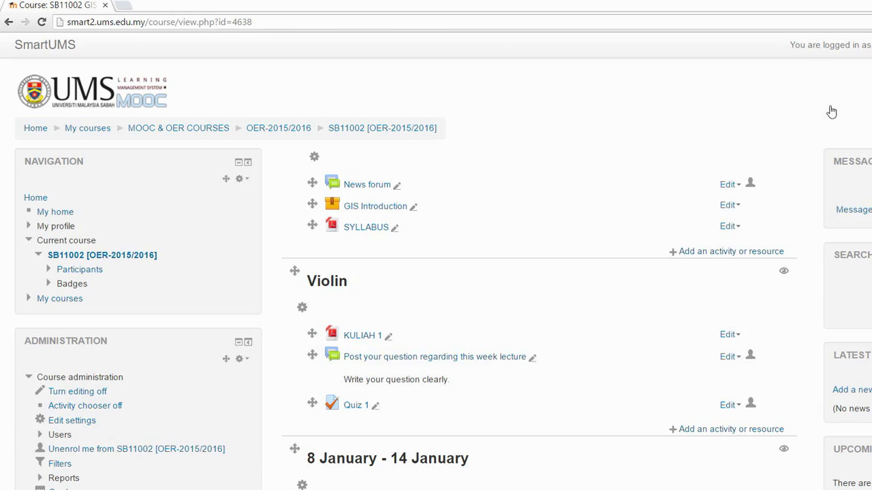
{"action": "key", "text": "F5"}
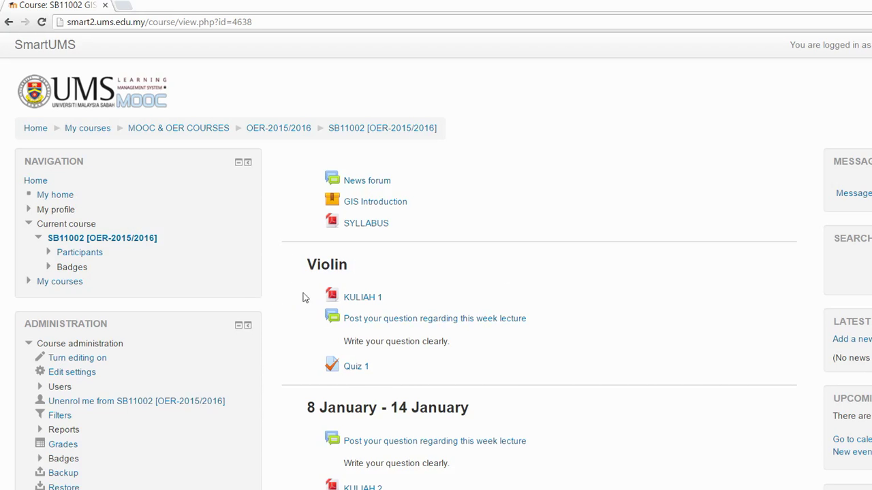
{"action": "left_click", "coordinate": [841, 39]}
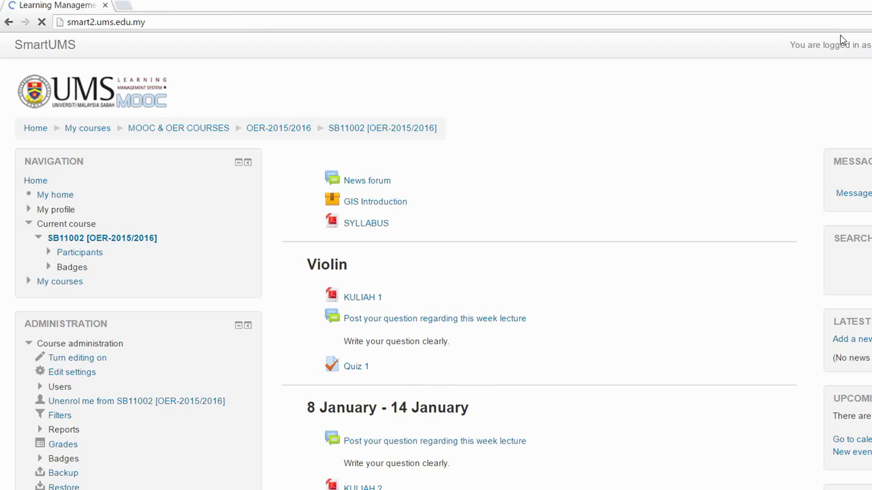
Try to log in from the home page with the student's username and account password
{"action": "double_click", "coordinate": [82, 166]}
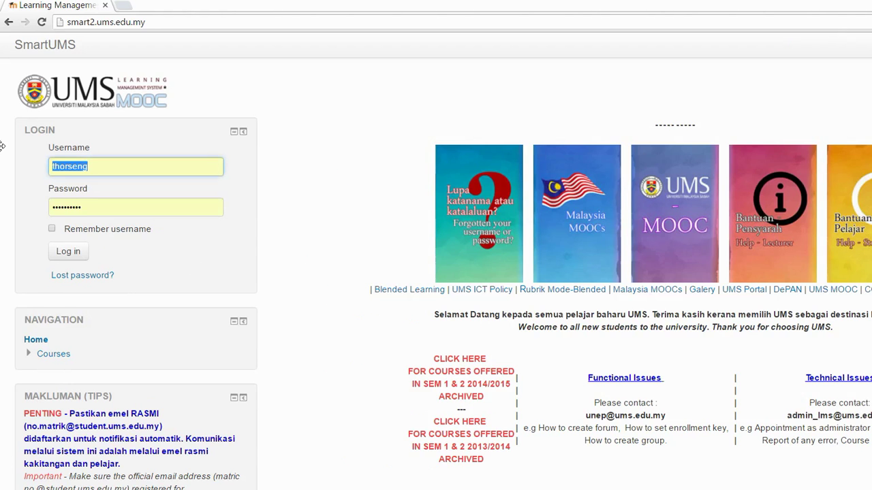
{"action": "type", "text": "uzair"}
{"action": "key", "text": "Tab"}
{"action": "type", "text": "ab******"}
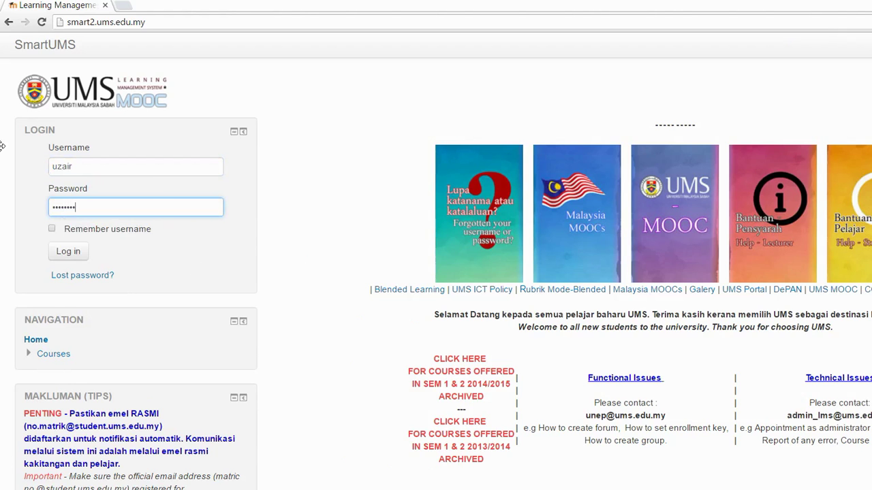
{"action": "key", "text": "Return"}
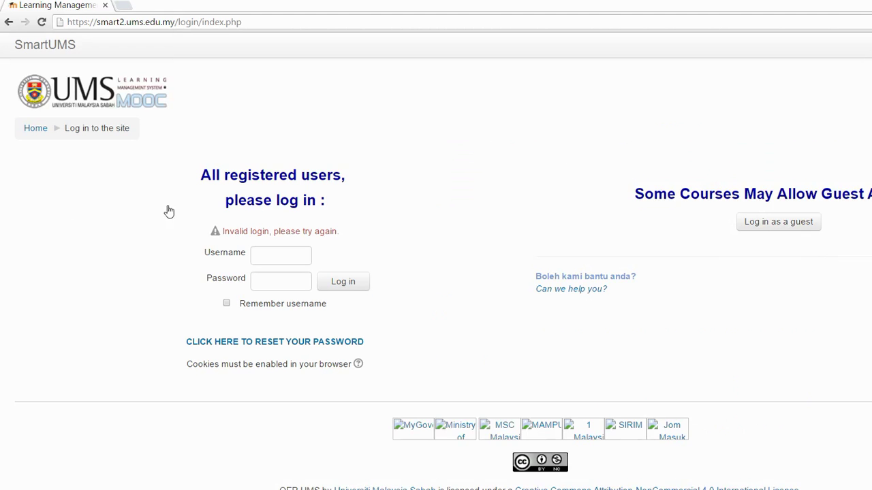
Log in on the site login page by entering the student's username and account password
{"action": "type", "text": "u"}
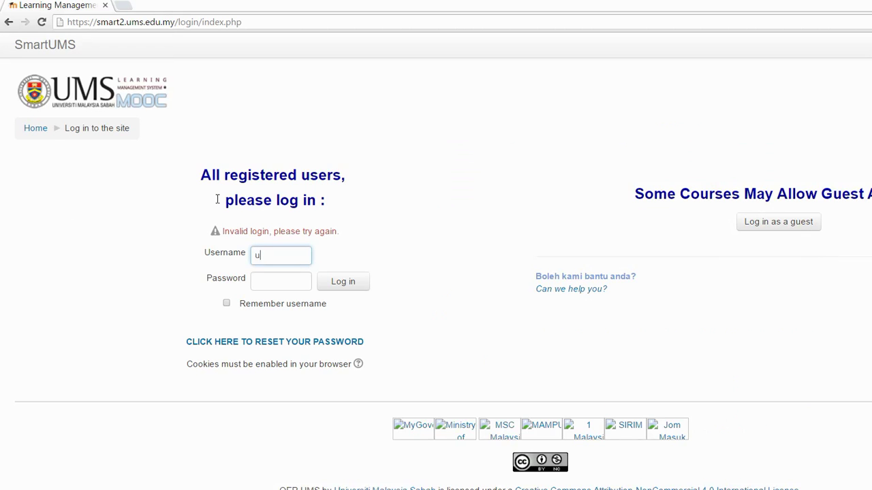
{"action": "type", "text": "zair"}
{"action": "key", "text": "Tab"}
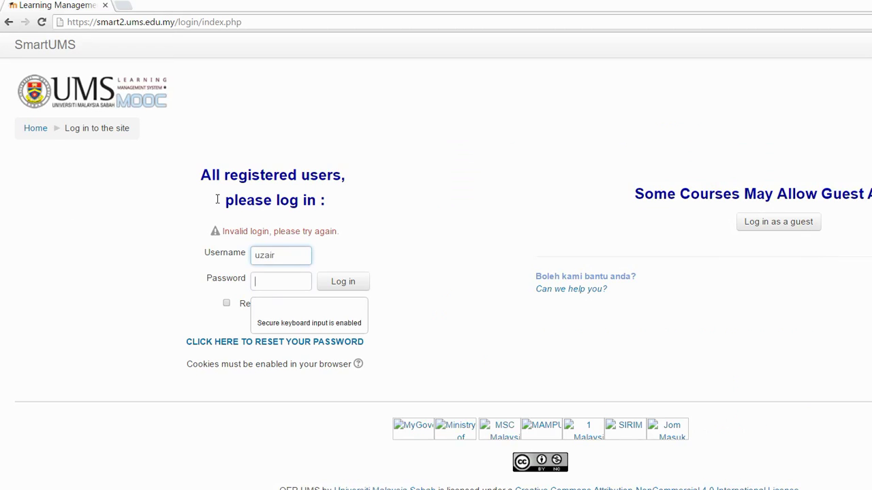
{"action": "type", "text": "••••••••"}
{"action": "key", "text": "Return"}
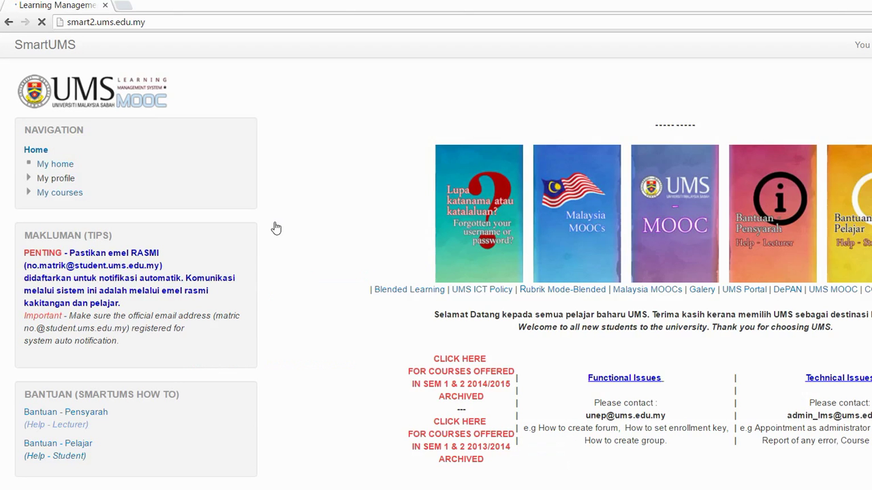
Search the courses for SB11002 and open SB11002 GIS DALAM BIOLOGI PEMULIHARAAN [OER-2015/2016]
{"action": "scroll", "coordinate": [275, 222], "scroll_direction": "down", "scroll_amount": 10}
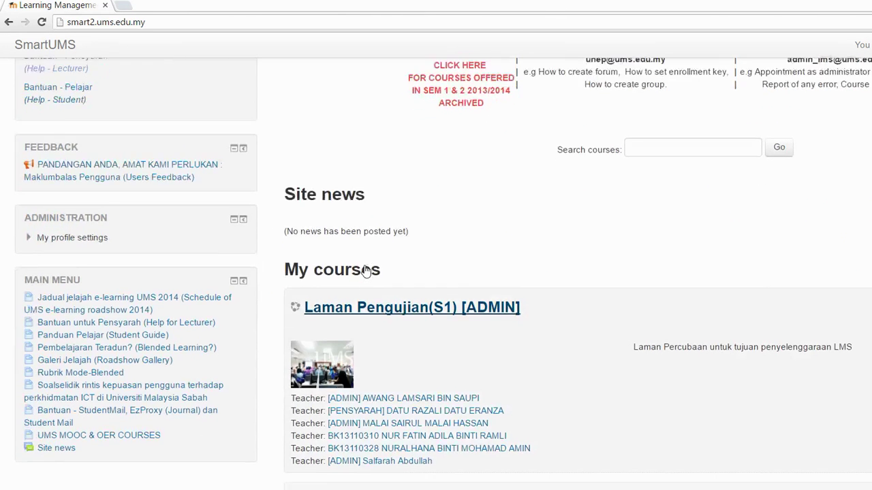
{"action": "scroll", "coordinate": [371, 288], "scroll_direction": "down", "scroll_amount": 5}
{"action": "scroll", "coordinate": [386, 302], "scroll_direction": "up", "scroll_amount": 6}
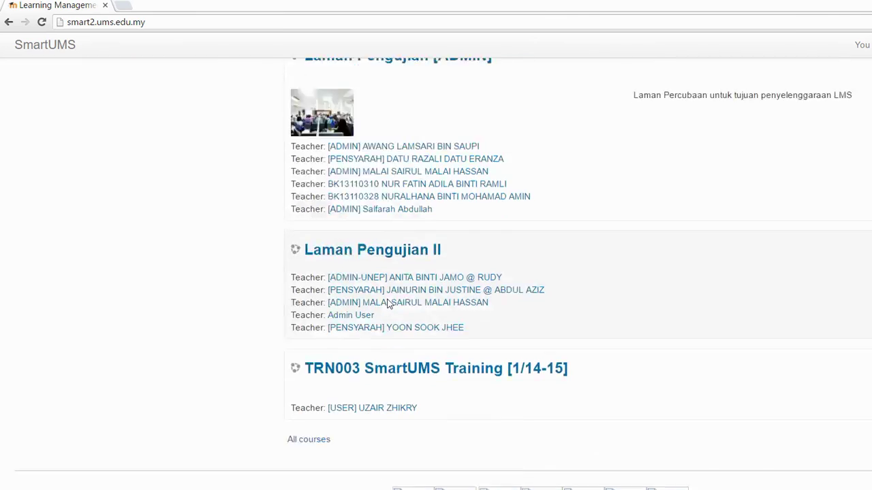
{"action": "scroll", "coordinate": [389, 305], "scroll_direction": "up", "scroll_amount": 7}
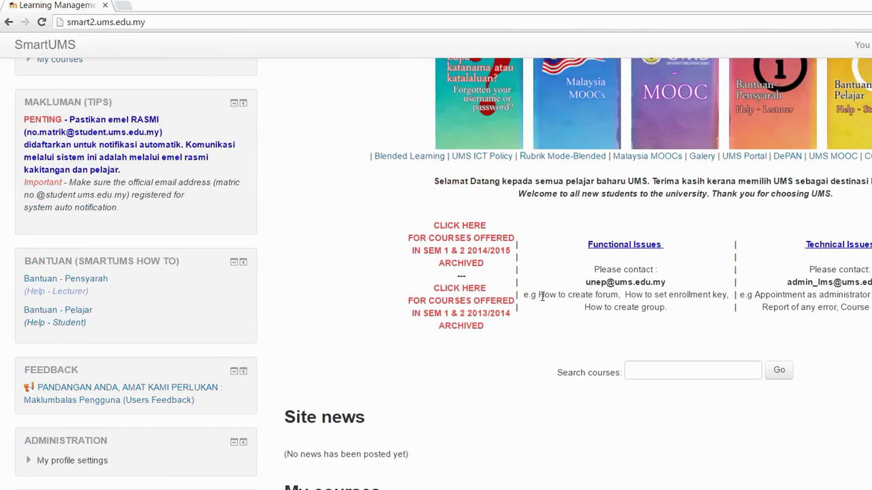
{"action": "type", "text": "SB"}
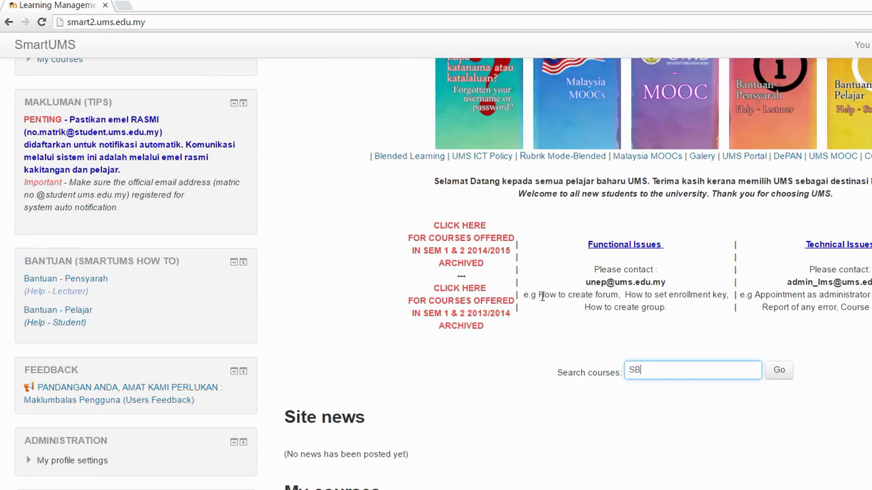
{"action": "type", "text": "11002"}
{"action": "key", "text": "Return"}
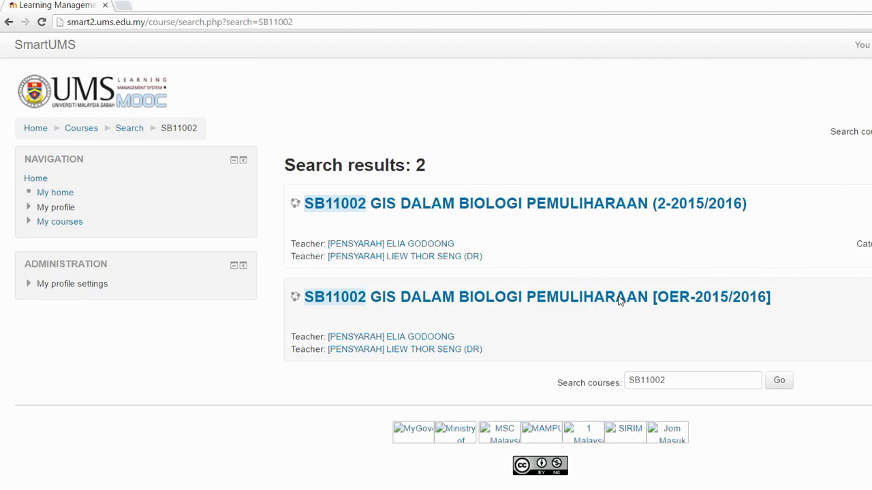
{"action": "left_click", "coordinate": [620, 300]}
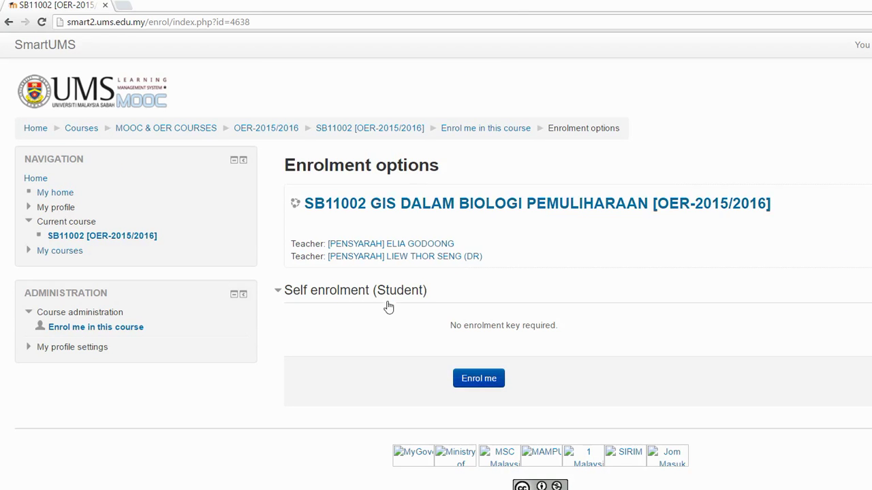
Self-enrol in the course as a student and open Quiz 1 in the Violin section
{"action": "key", "text": "Tab"}
{"action": "key", "text": "Return"}
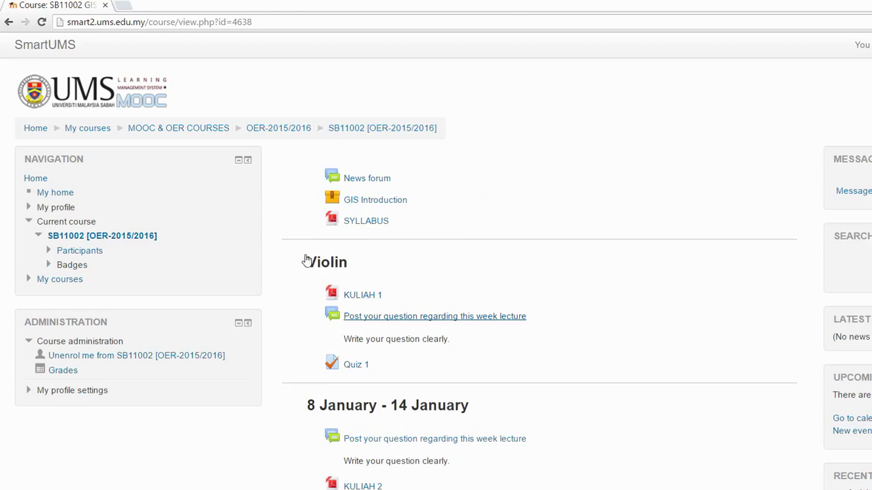
{"action": "left_click", "coordinate": [289, 292]}
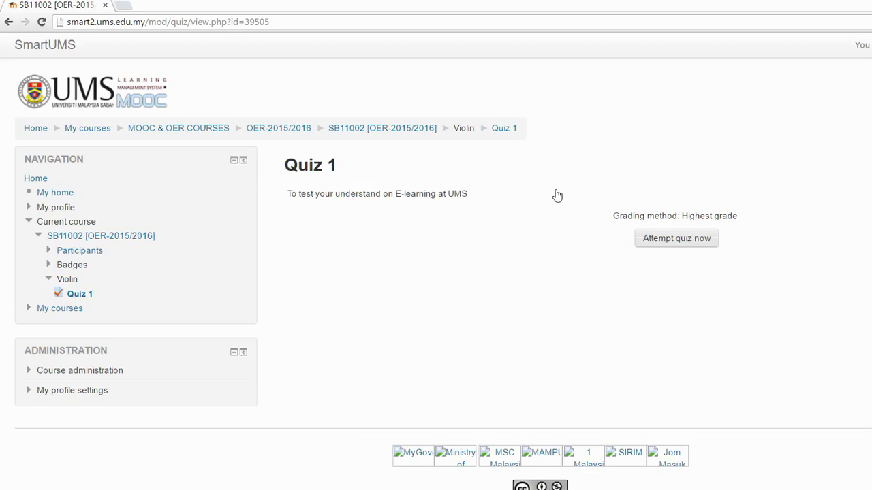
Start an attempt at Quiz 1, answer True to question 1 and continue to question 2
{"action": "key", "text": "Return"}
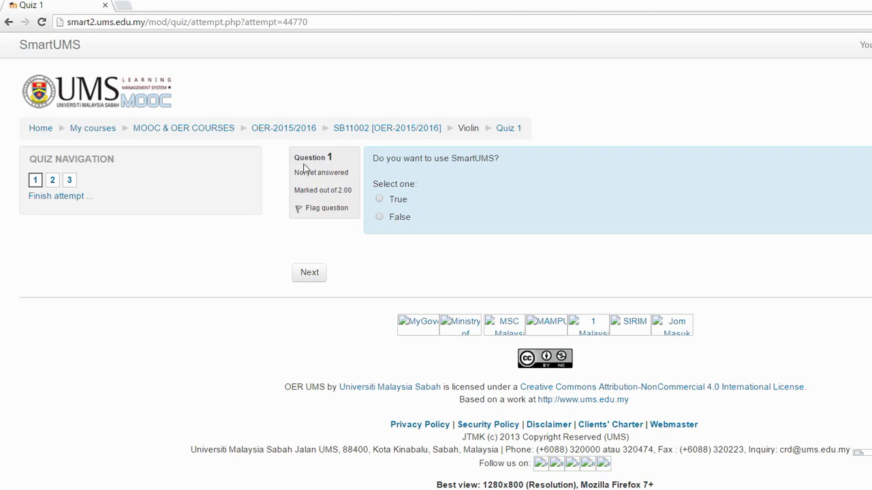
{"action": "key", "text": "space"}
{"action": "key", "text": "Tab"}
{"action": "key", "text": "Return"}
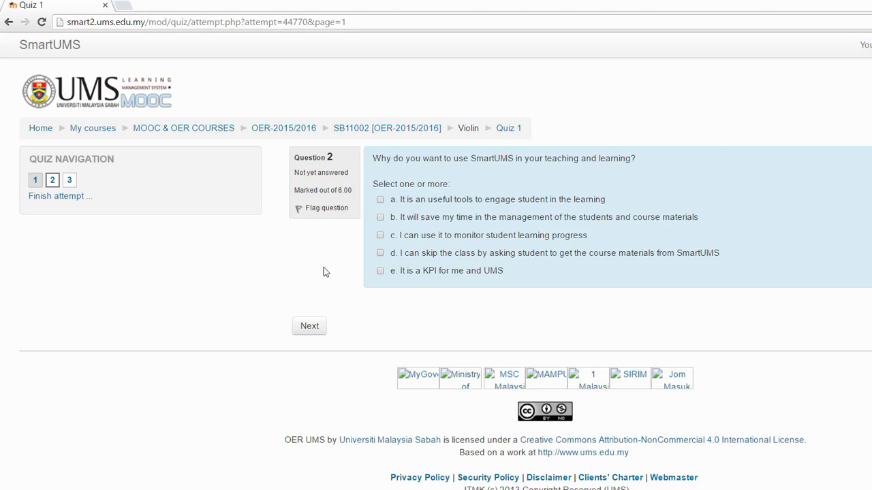
Answer question 2 with options a, b and d, and continue to question 3
{"action": "key", "text": "Tab"}
{"action": "key", "text": "space"}
{"action": "key", "text": "Tab"}
{"action": "key", "text": "Tab"}
{"action": "key", "text": "space"}
{"action": "key", "text": "Return"}
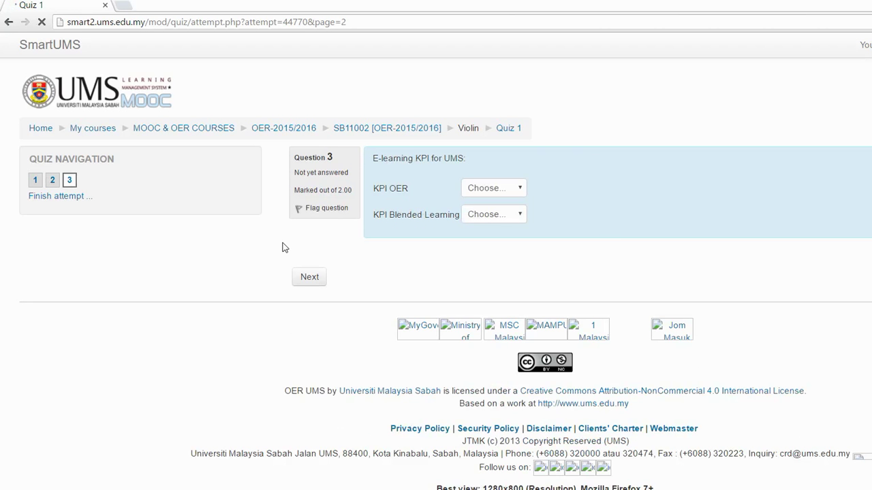
In question 3, match KPI OER with 5 course and KPI Blended Learning with 50%
{"action": "key", "text": "alt+Down"}
{"action": "key", "text": "Down"}
{"action": "key", "text": "Down"}
{"action": "key", "text": "Down"}
{"action": "key", "text": "Up"}
{"action": "key", "text": "Down"}
{"action": "key", "text": "Return"}
{"action": "key", "text": "Tab"}
{"action": "key", "text": "alt+Down"}
{"action": "key", "text": "Down"}
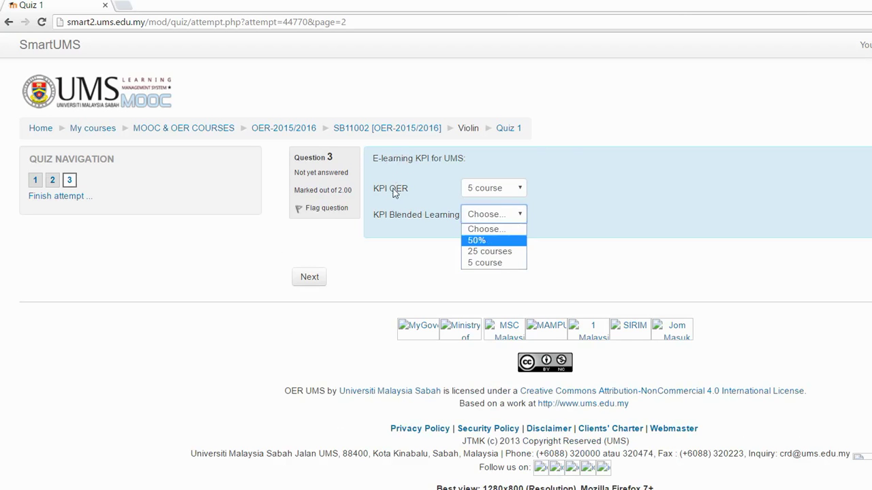
{"action": "key", "text": "Return"}
{"action": "key", "text": "Tab"}
{"action": "key", "text": "Tab"}
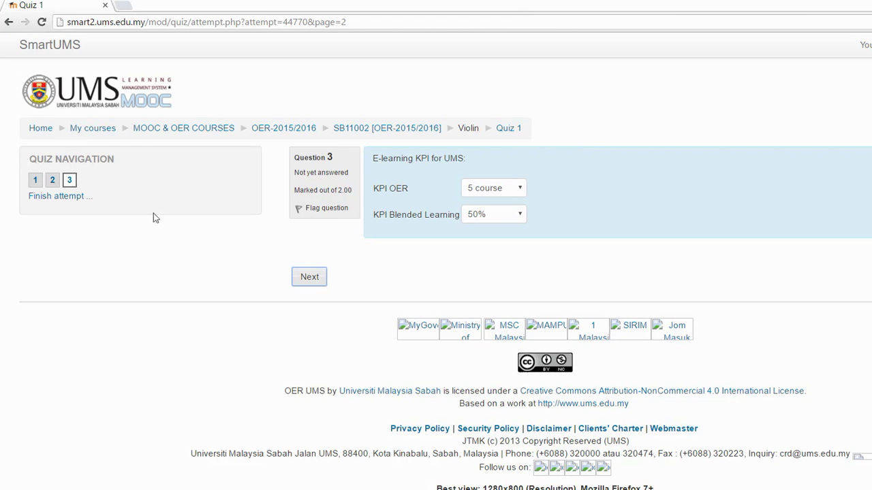
Proceed to the attempt summary, submit all answers and confirm the submission
{"action": "key", "text": "Return"}
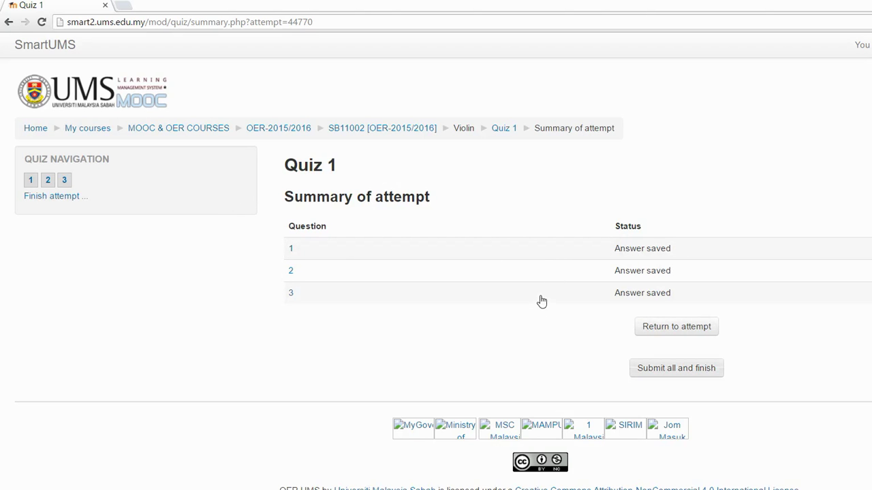
{"action": "key", "text": "Return"}
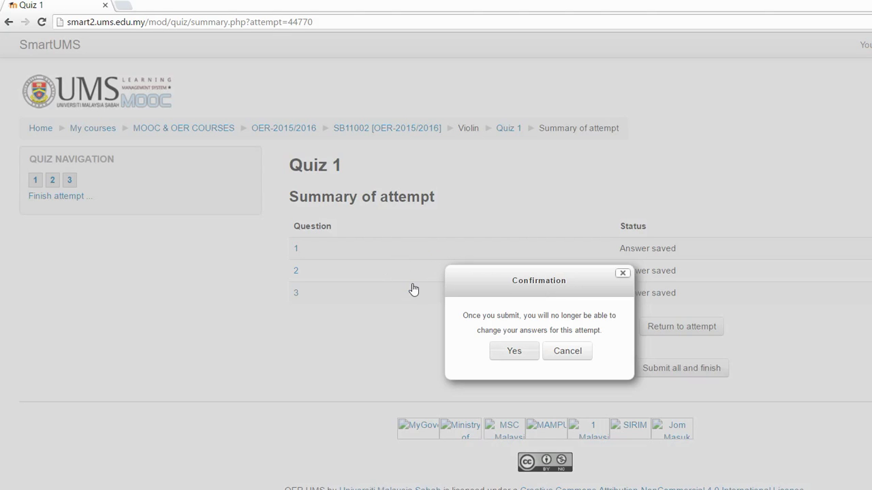
{"action": "key", "text": "Return"}
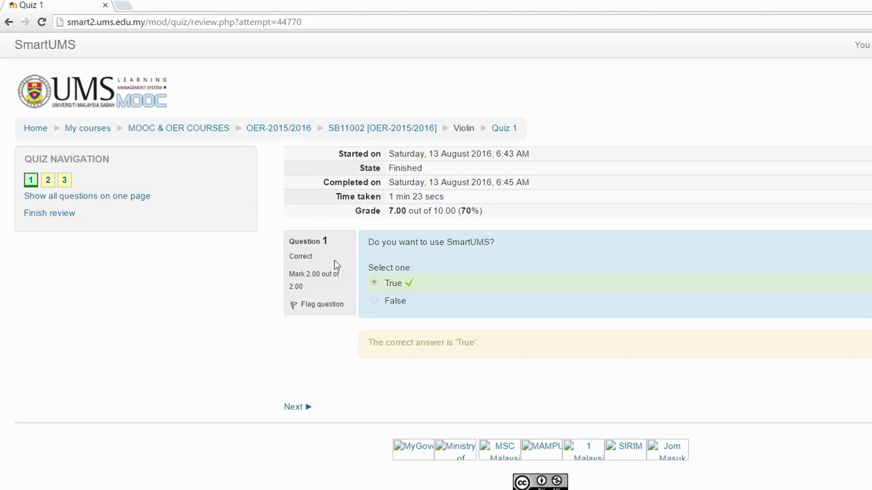
Review the marks and feedback for each question of the submitted attempt and finish the review
{"action": "key", "text": "Return"}
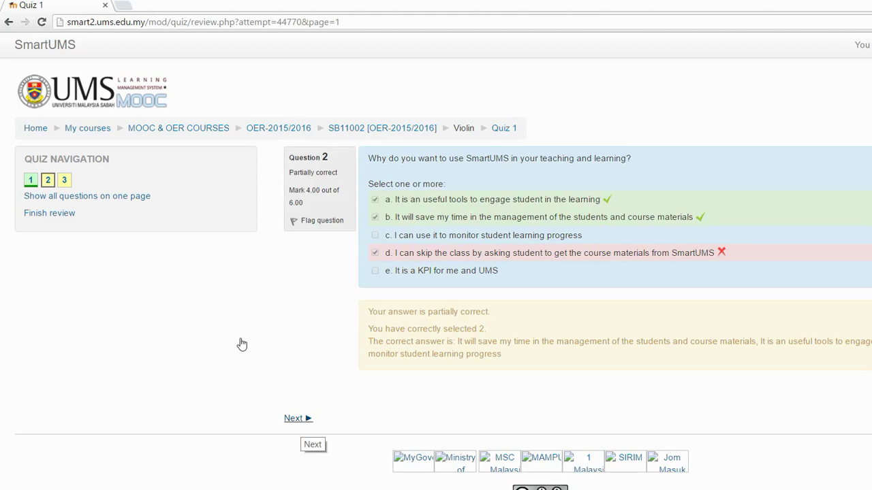
{"action": "key", "text": "Return"}
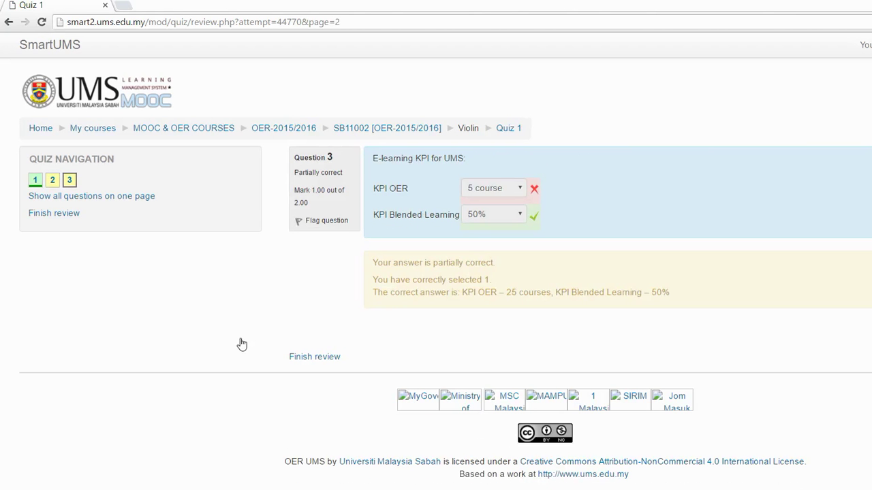
{"action": "key", "text": "Tab"}
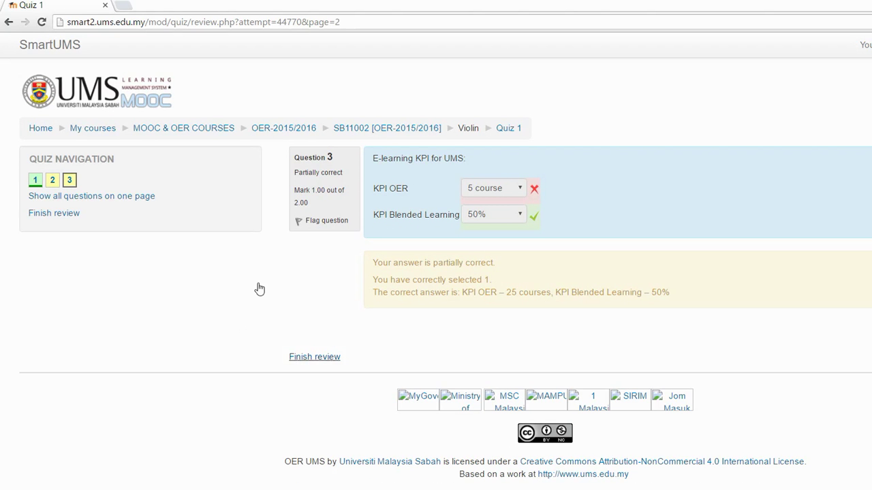
{"action": "key", "text": "Return"}
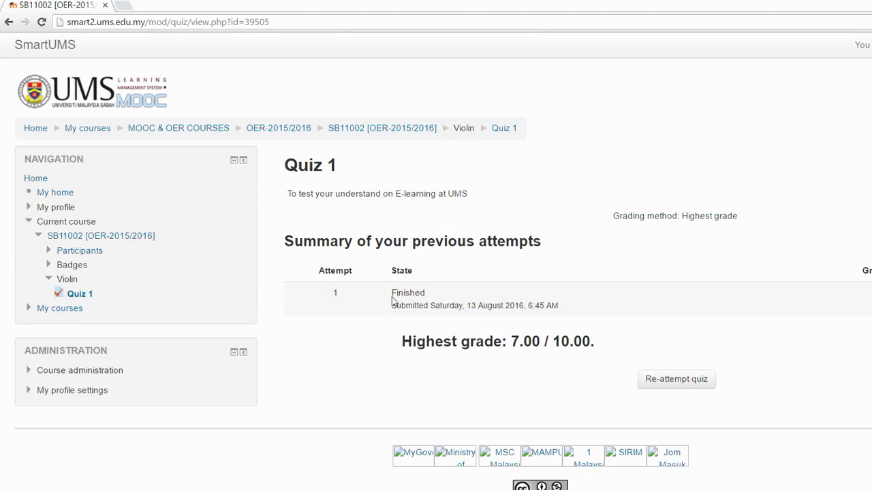
Return to the SB11002 course page and open the student's grades in the user report
{"action": "left_click", "coordinate": [320, 109]}
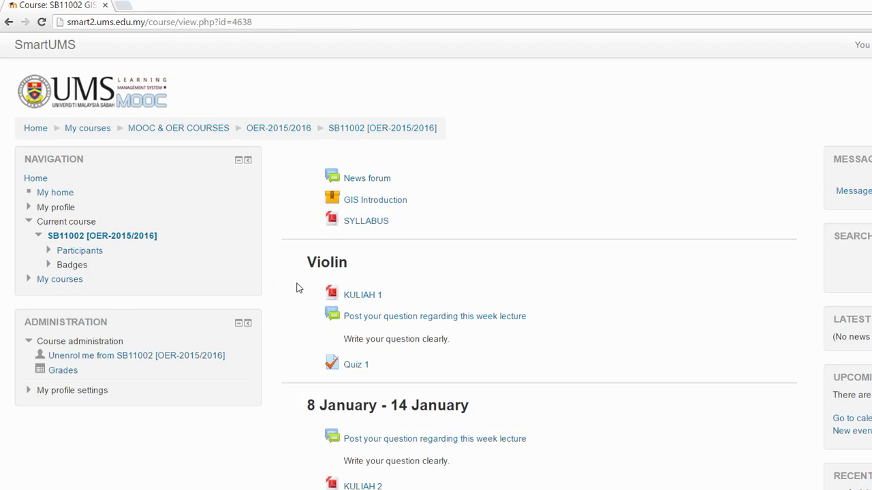
{"action": "left_click", "coordinate": [51, 302]}
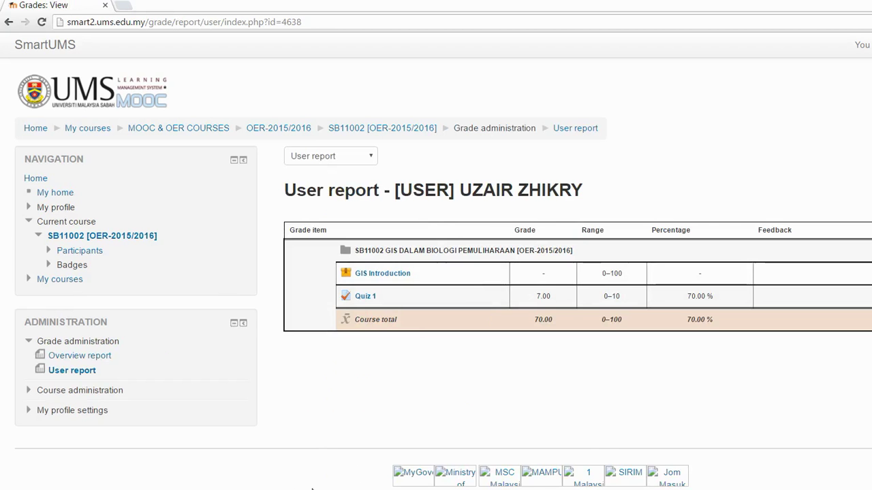
Switch to the Notepad notes and highlight in turn the questions on posting a quiz, automatic evaluation and giving results
{"action": "key", "text": "alt+Tab"}
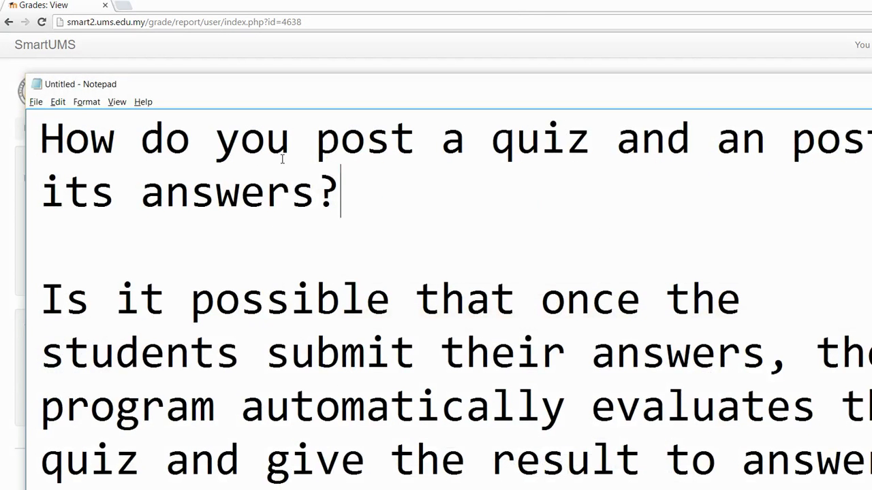
{"action": "left_click_drag", "start_coordinate": [341, 197], "coordinate": [6, 130]}
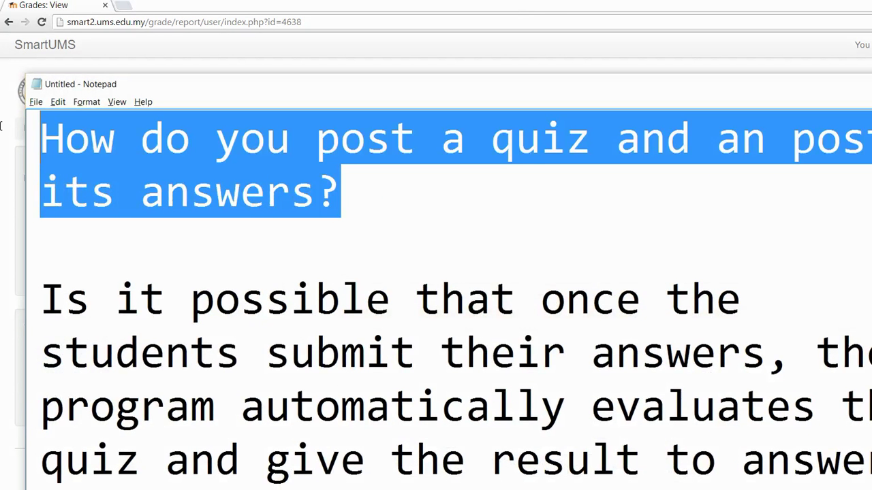
{"action": "left_click_drag", "start_coordinate": [31, 245], "coordinate": [611, 292]}
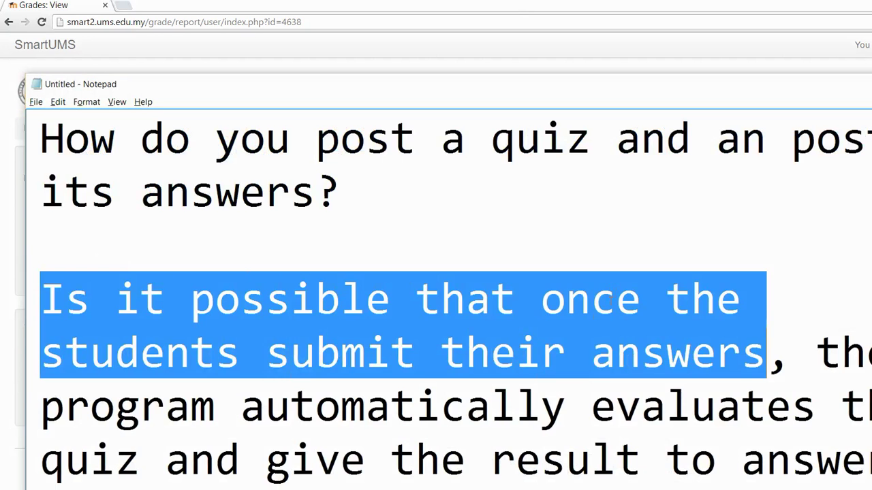
{"action": "left_click_drag", "start_coordinate": [476, 325], "coordinate": [144, 386]}
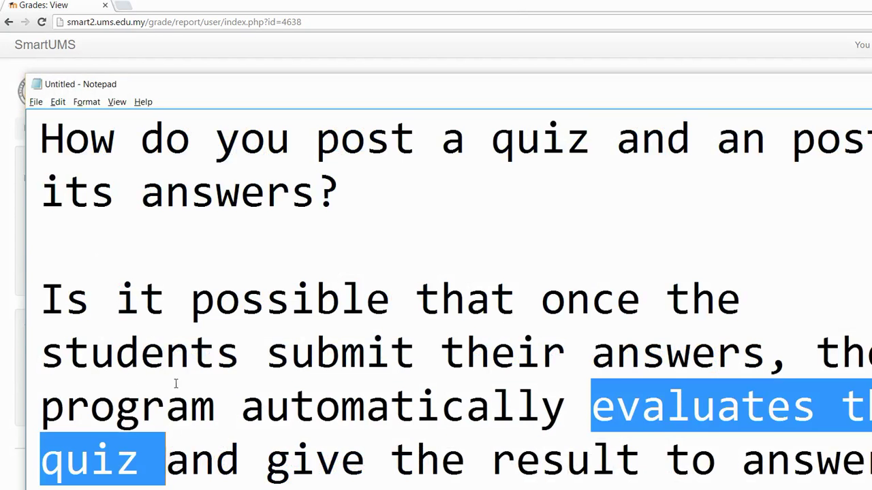
{"action": "left_click_drag", "start_coordinate": [211, 380], "coordinate": [722, 375]}
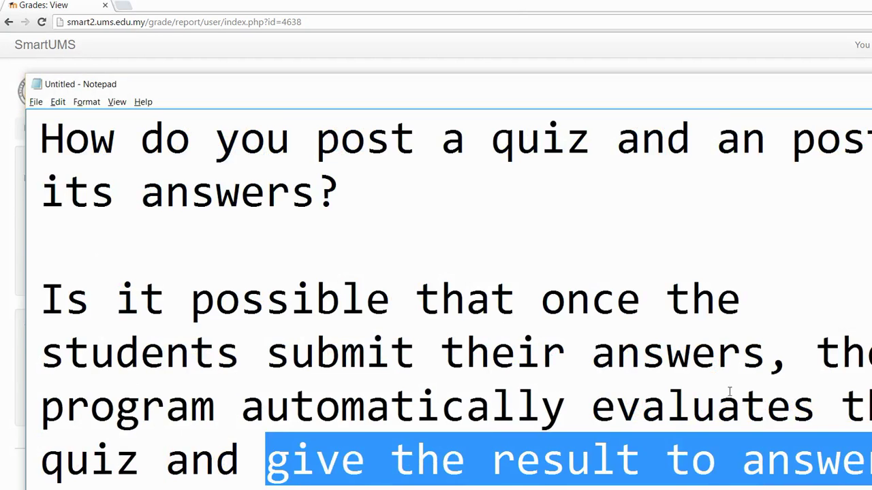
{"action": "left_click", "coordinate": [722, 402]}
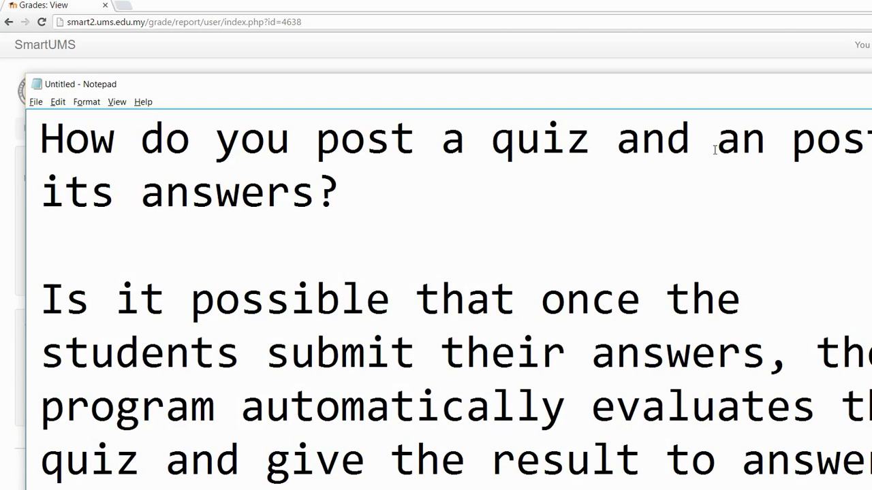